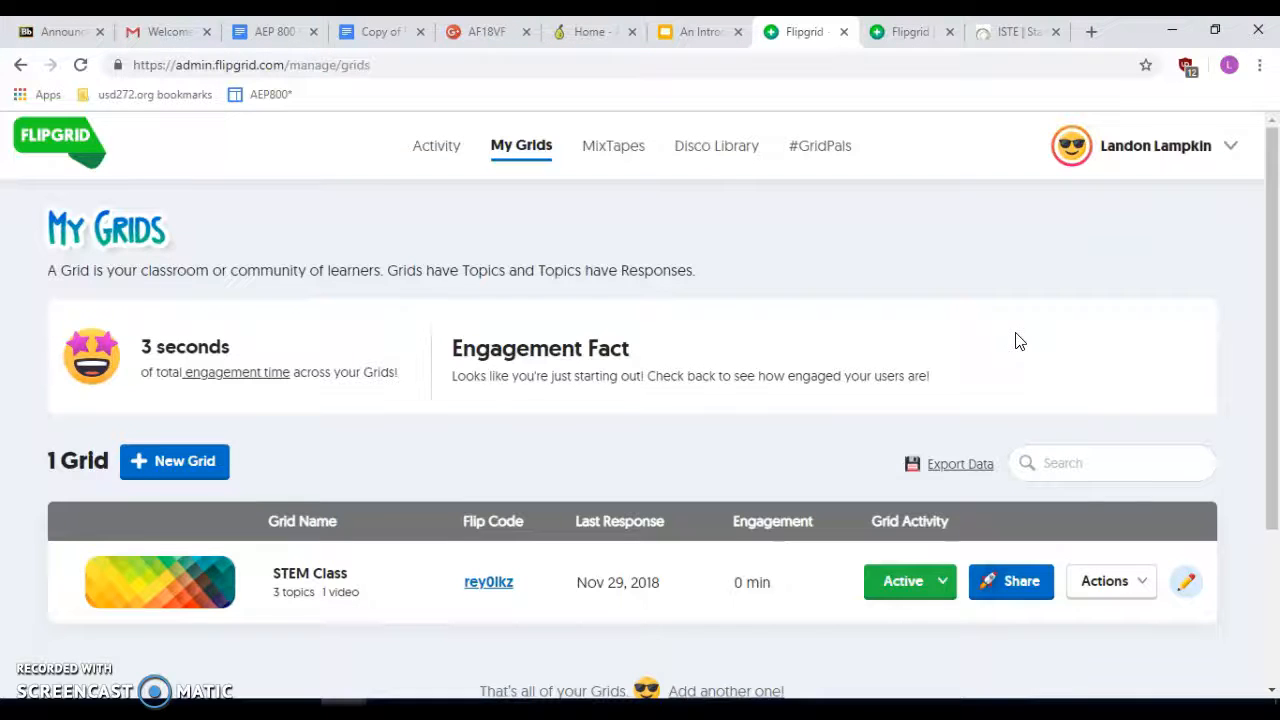
- Open the STEM Class grid to list its topics: Ideas, Introductions!, and Class Reflection 11/30
{"action": "left_click", "coordinate": [743, 247]}
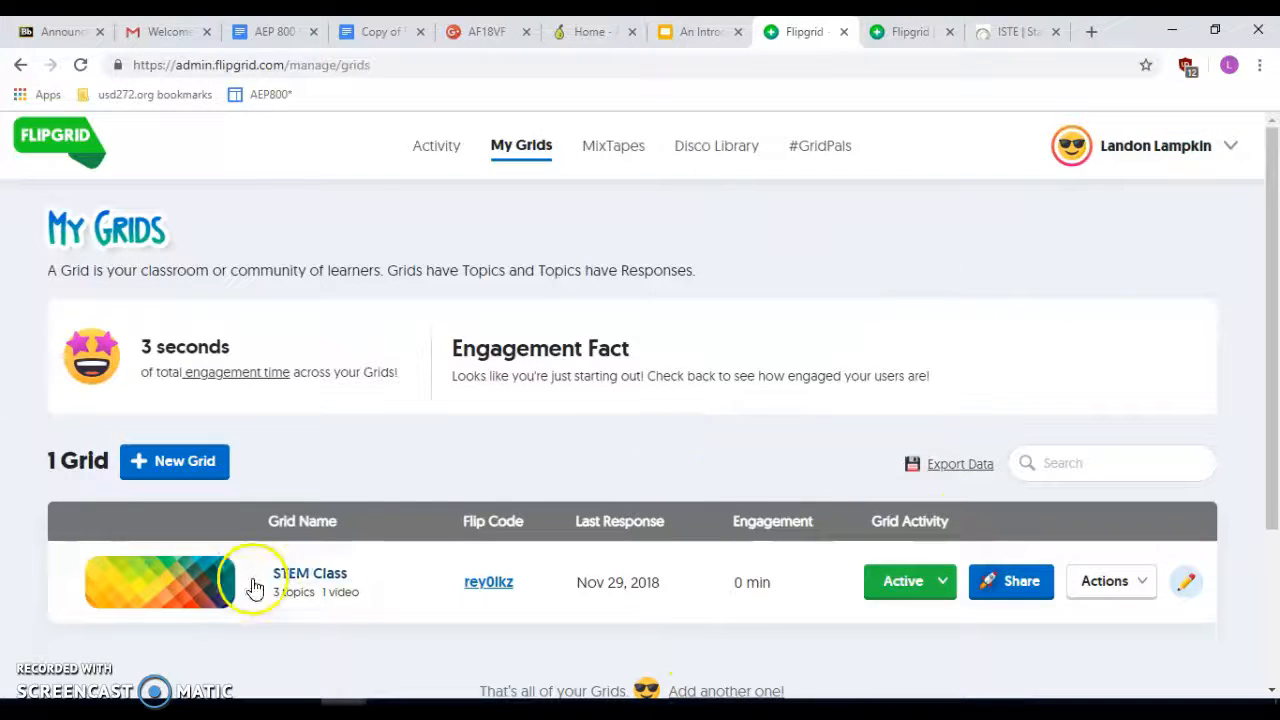
{"action": "left_click", "coordinate": [321, 570]}
{"action": "scroll", "coordinate": [603, 517], "scroll_direction": "down", "scroll_amount": 3}
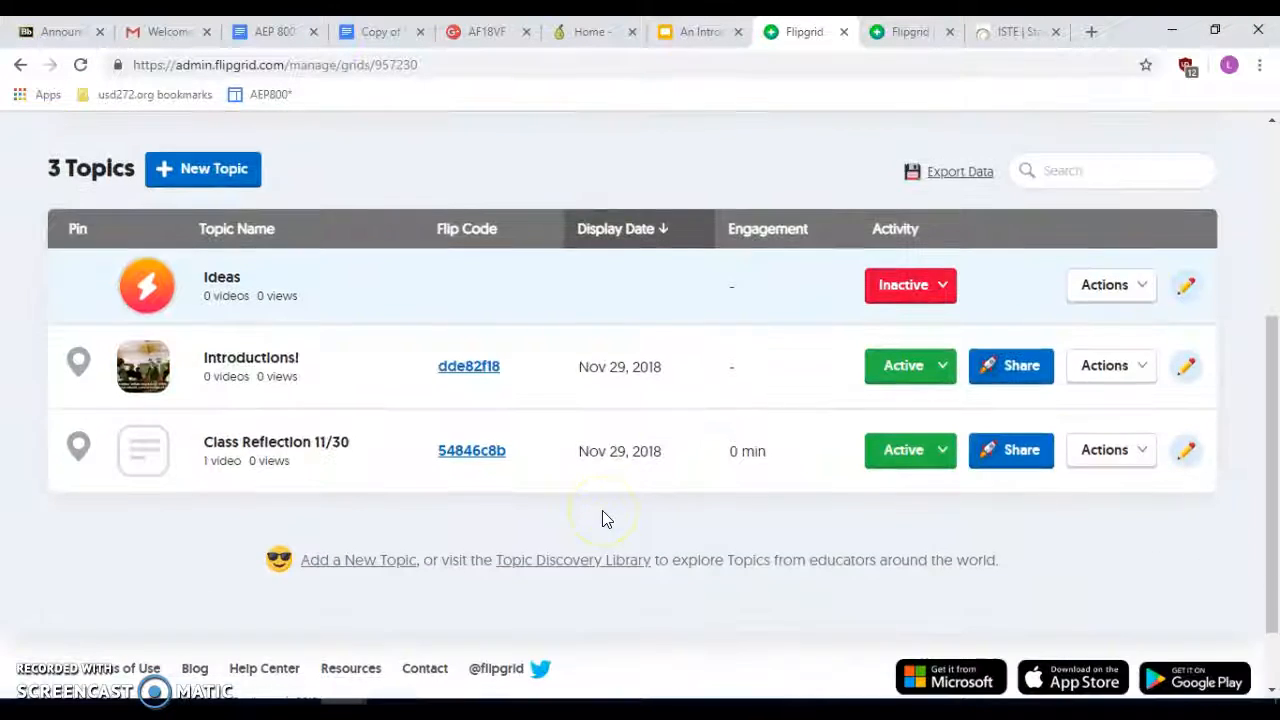
{"action": "scroll", "coordinate": [520, 391], "scroll_direction": "up", "scroll_amount": 2}
{"action": "scroll", "coordinate": [594, 220], "scroll_direction": "up", "scroll_amount": 1}
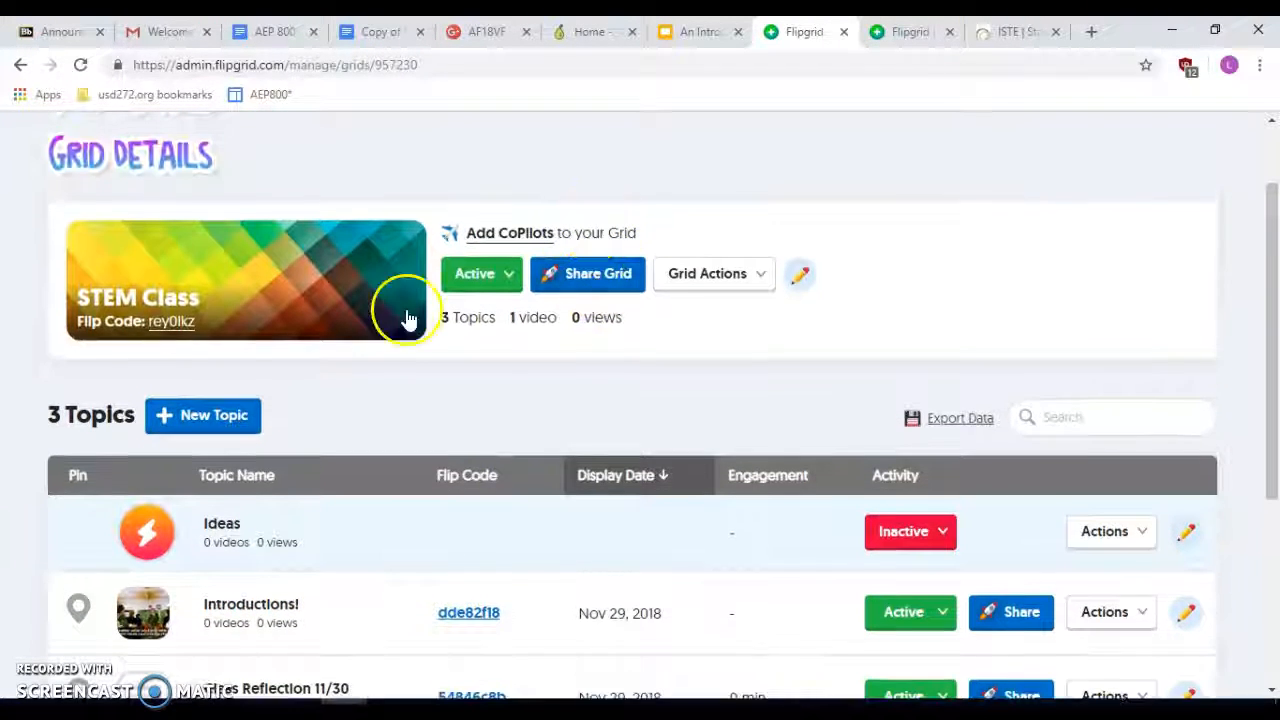
- Start a new STEM Class topic and enter the title "What are Newton's Three Laws?"
{"action": "left_click", "coordinate": [228, 423]}
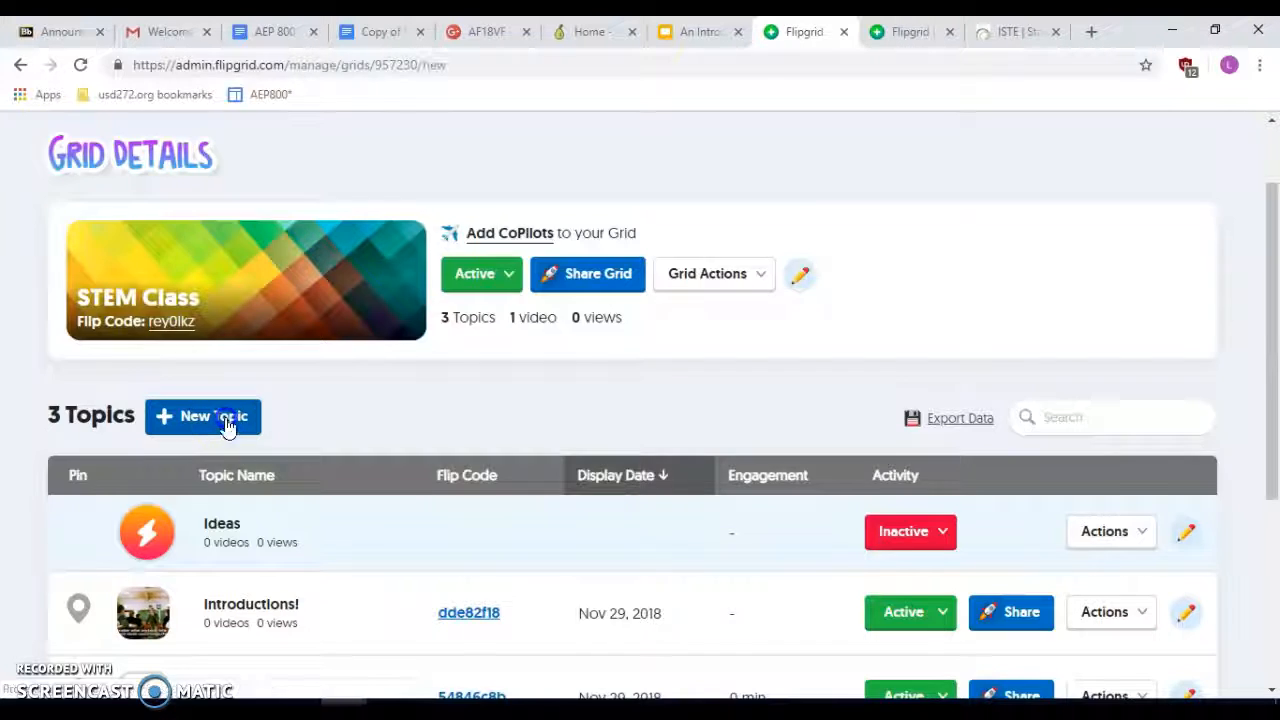
{"action": "scroll", "coordinate": [637, 437], "scroll_direction": "down", "scroll_amount": 3}
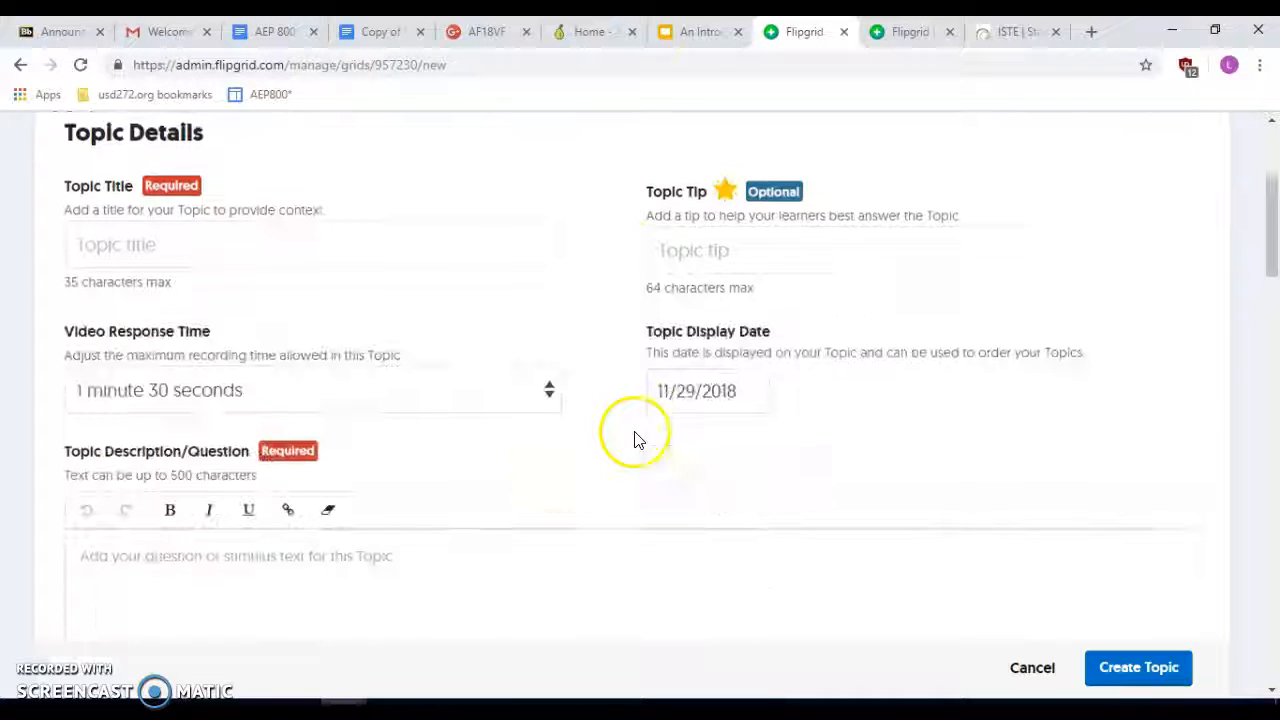
{"action": "left_click", "coordinate": [399, 253]}
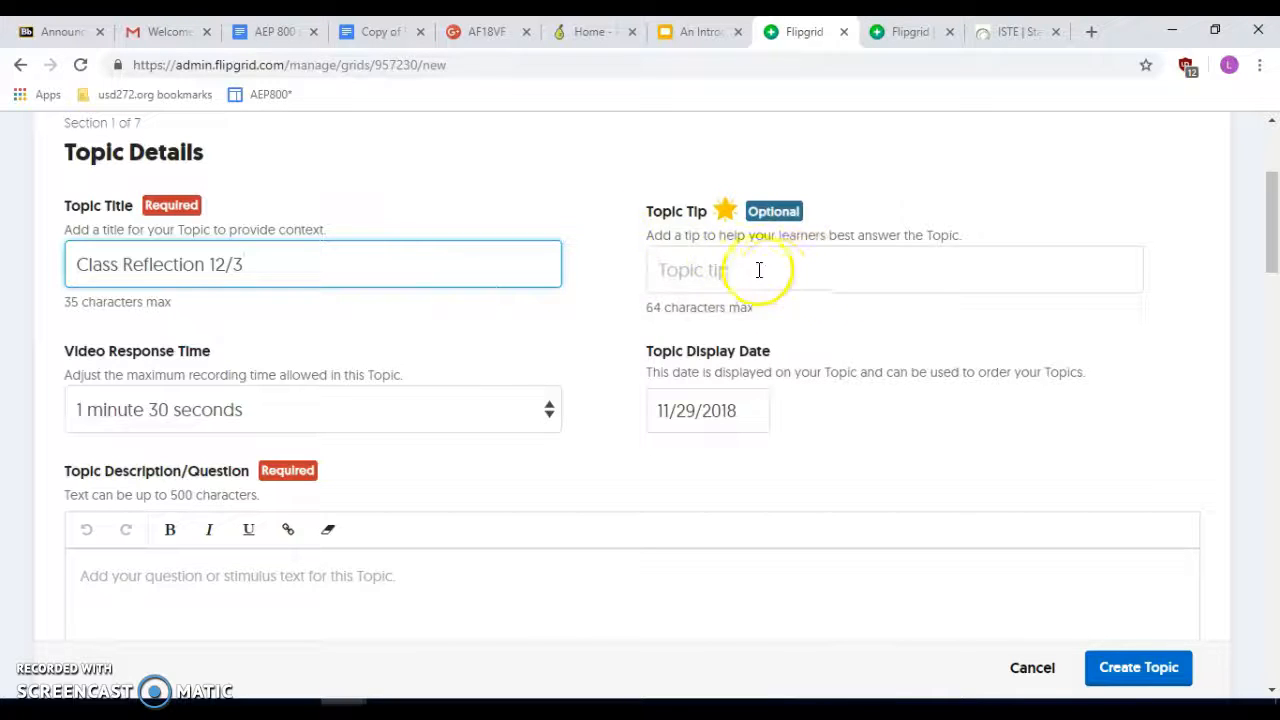
{"action": "left_click", "coordinate": [354, 420]}
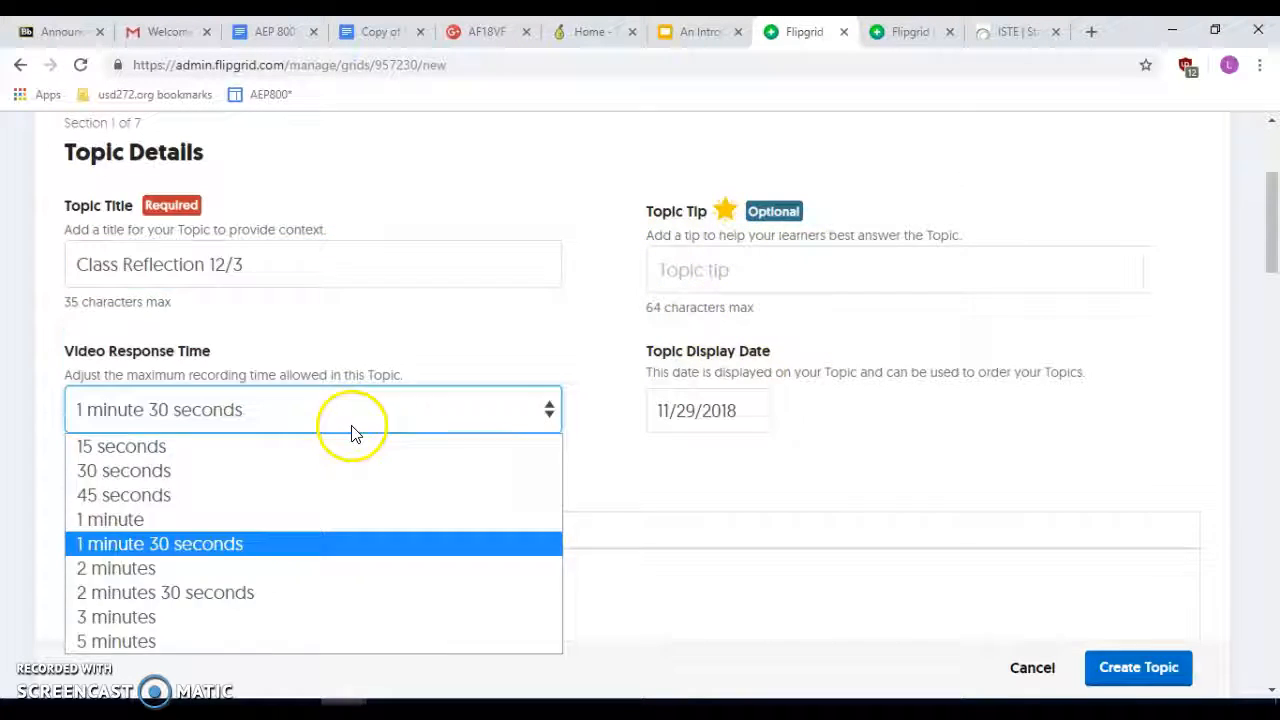
{"action": "scroll", "coordinate": [370, 322], "scroll_direction": "down", "scroll_amount": 1}
{"action": "left_click_drag", "start_coordinate": [410, 205], "coordinate": [17, 170]}
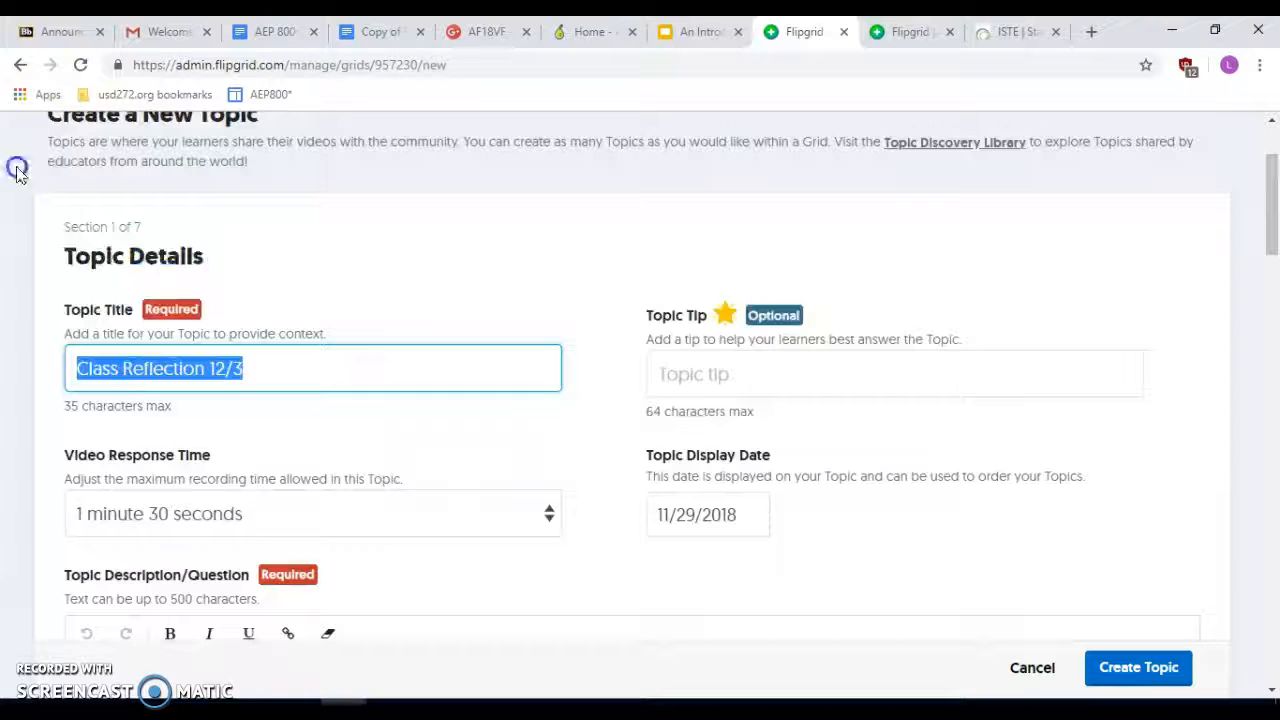
{"action": "key", "text": "BackSpace"}
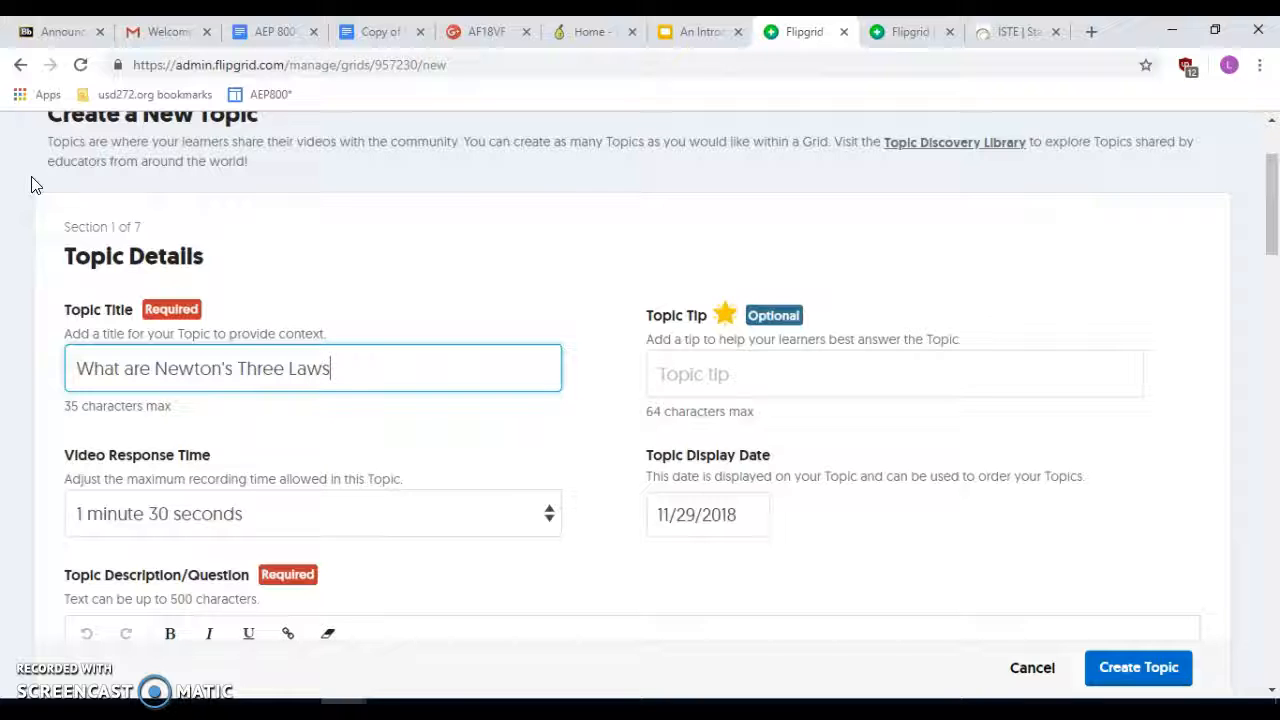
- Set the topic display date to December 3, 2018
{"action": "scroll", "coordinate": [31, 184], "scroll_direction": "down", "scroll_amount": 2}
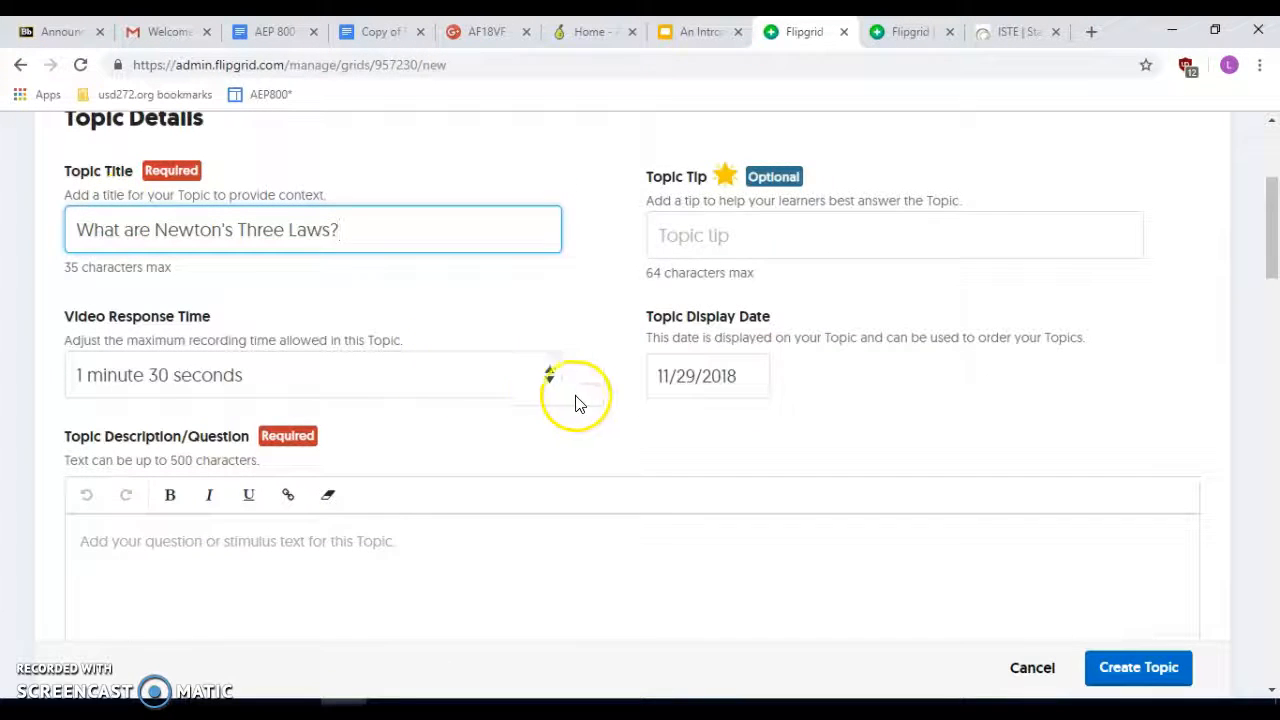
{"action": "scroll", "coordinate": [343, 429], "scroll_direction": "down", "scroll_amount": 1}
{"action": "left_click", "coordinate": [708, 305]}
{"action": "left_click", "coordinate": [918, 364]}
{"action": "left_click", "coordinate": [721, 467]}
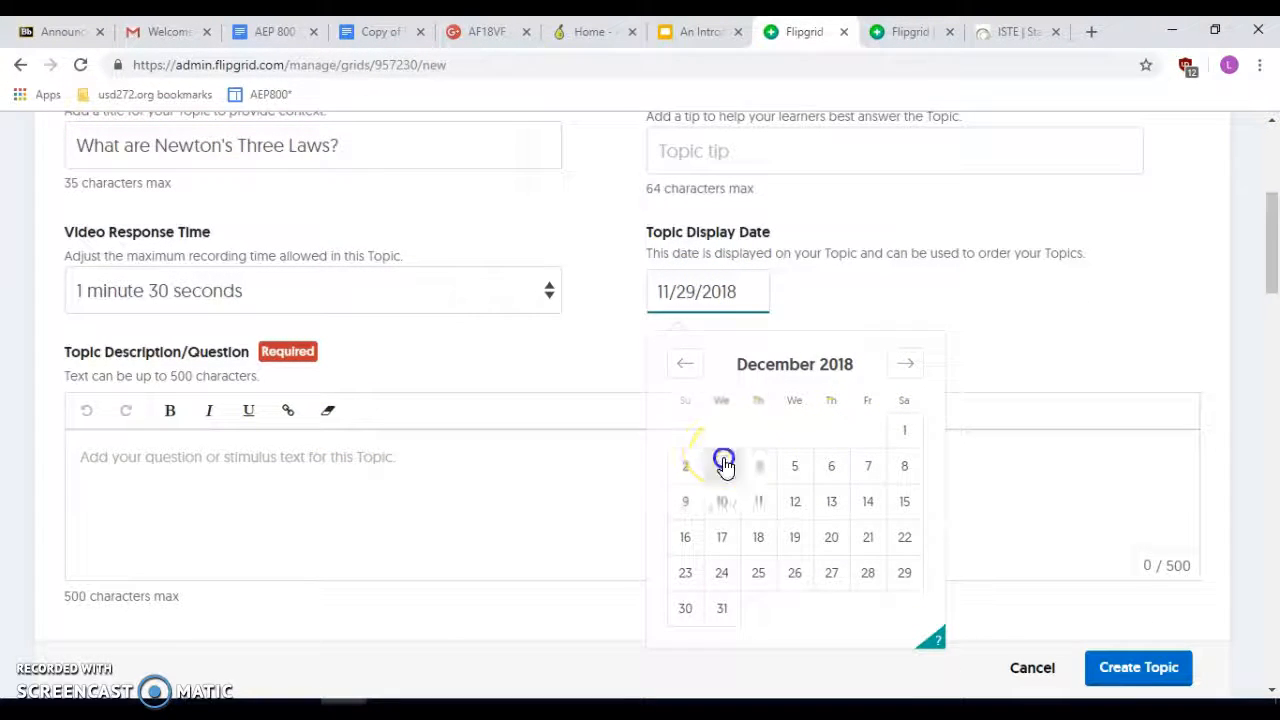
{"action": "scroll", "coordinate": [726, 458], "scroll_direction": "down", "scroll_amount": 1}
{"action": "left_click", "coordinate": [551, 337]}
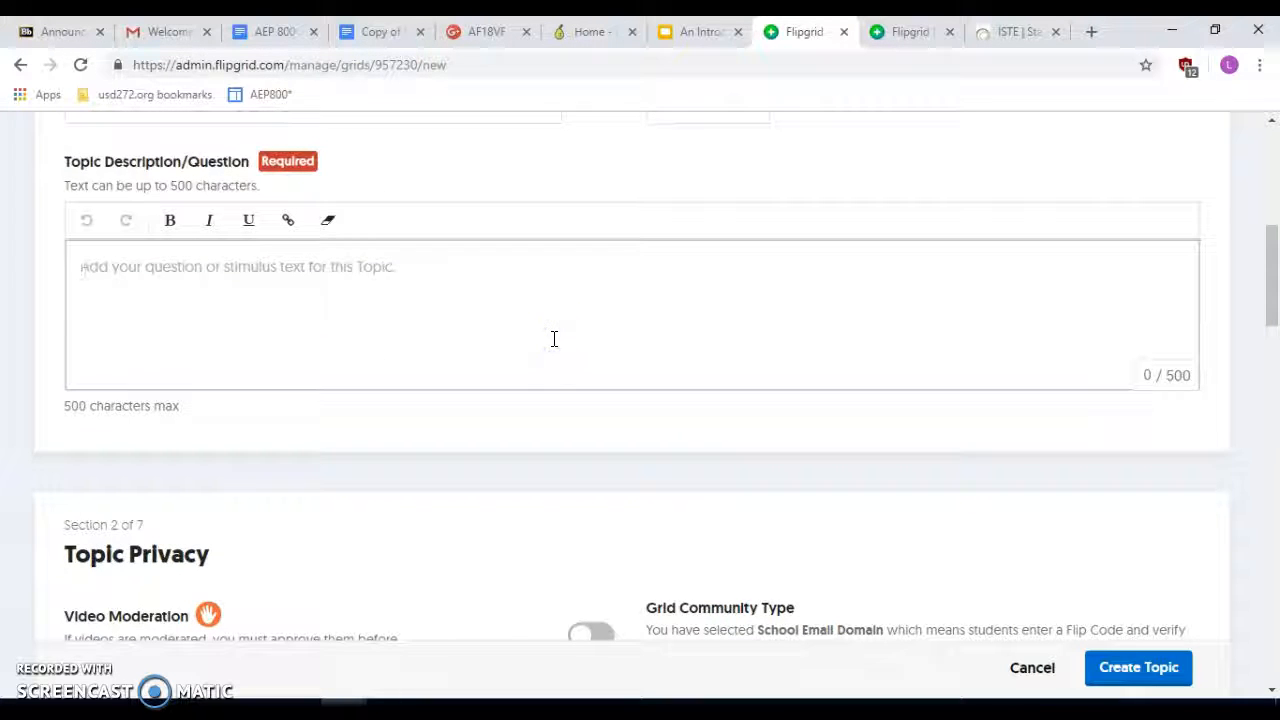
{"action": "scroll", "coordinate": [554, 340], "scroll_direction": "up", "scroll_amount": 2}
{"action": "scroll", "coordinate": [554, 340], "scroll_direction": "down", "scroll_amount": 1}
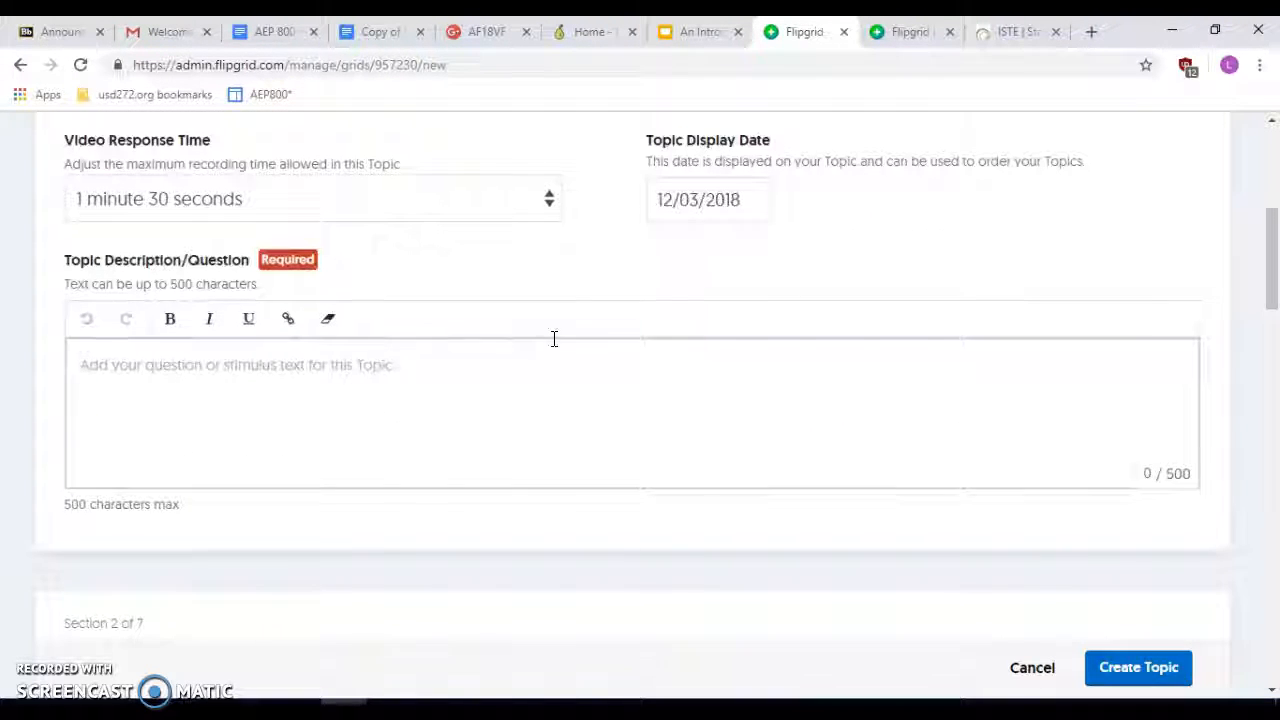
{"action": "scroll", "coordinate": [554, 339], "scroll_direction": "down", "scroll_amount": 4}
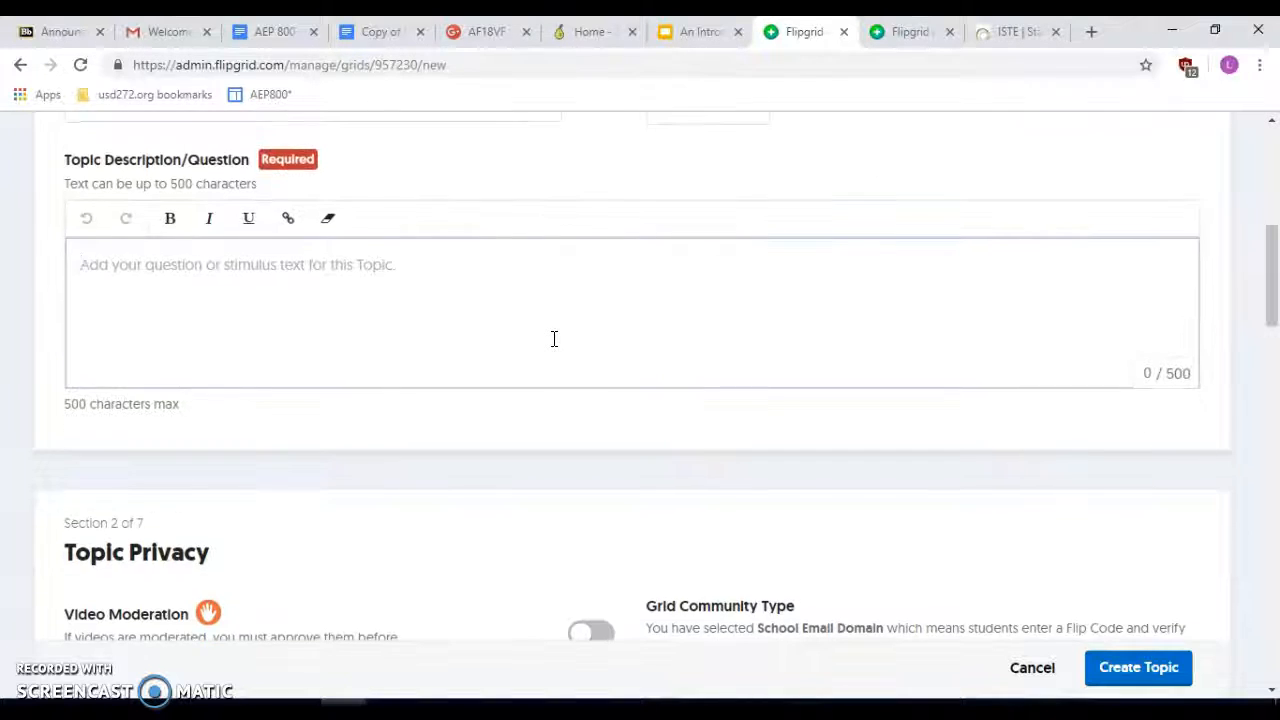
{"action": "scroll", "coordinate": [554, 337], "scroll_direction": "down", "scroll_amount": 1}
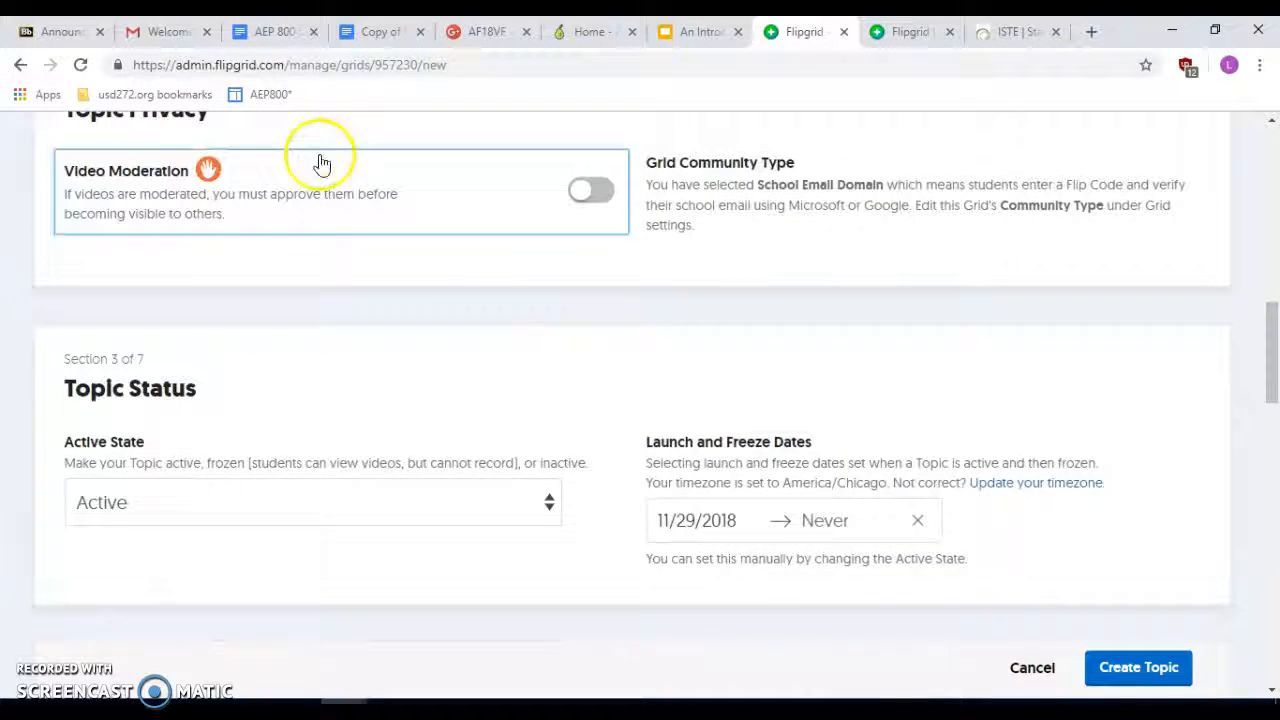
{"action": "scroll", "coordinate": [321, 163], "scroll_direction": "up", "scroll_amount": 1}
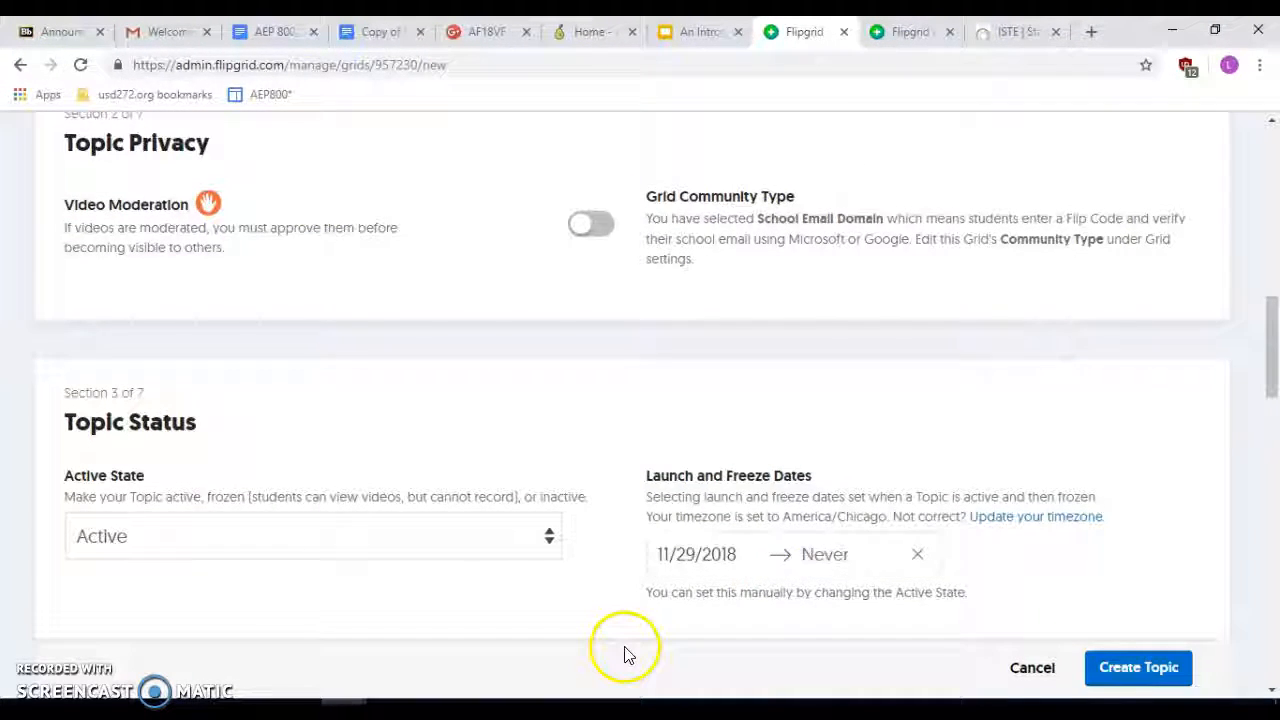
{"action": "scroll", "coordinate": [623, 651], "scroll_direction": "down", "scroll_amount": 1}
{"action": "left_click", "coordinate": [487, 455]}
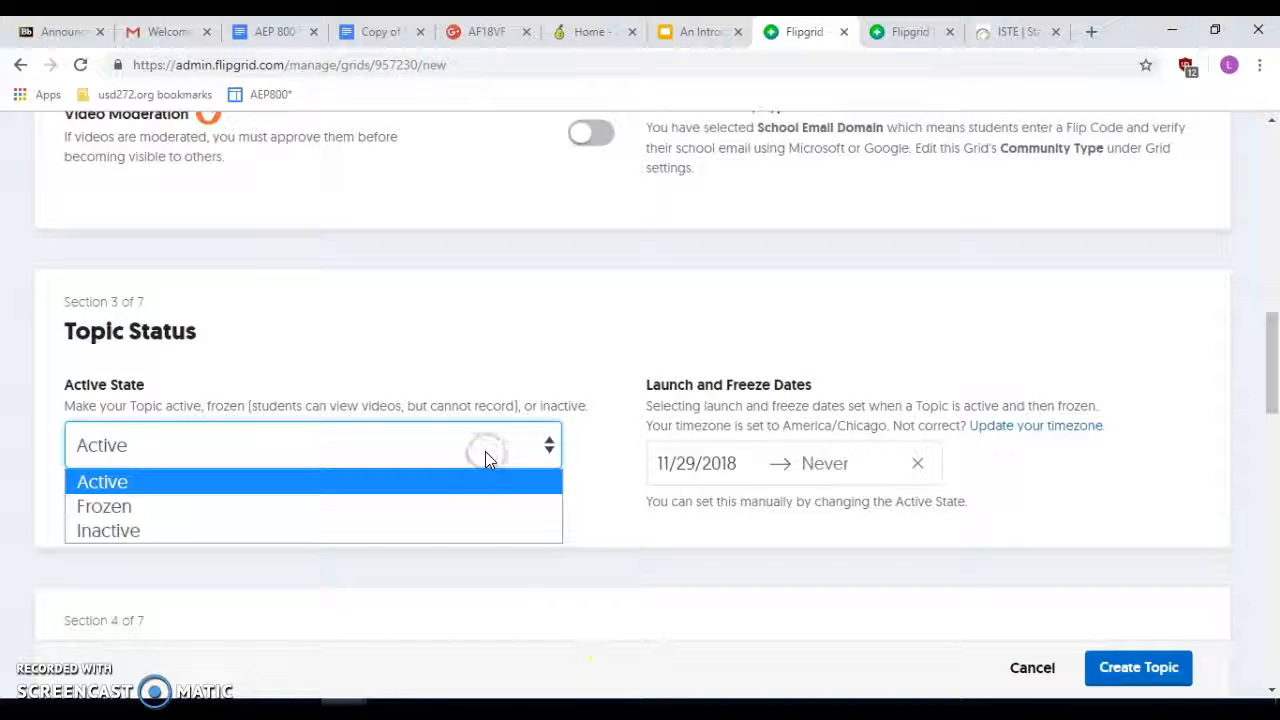
{"action": "left_click", "coordinate": [891, 500]}
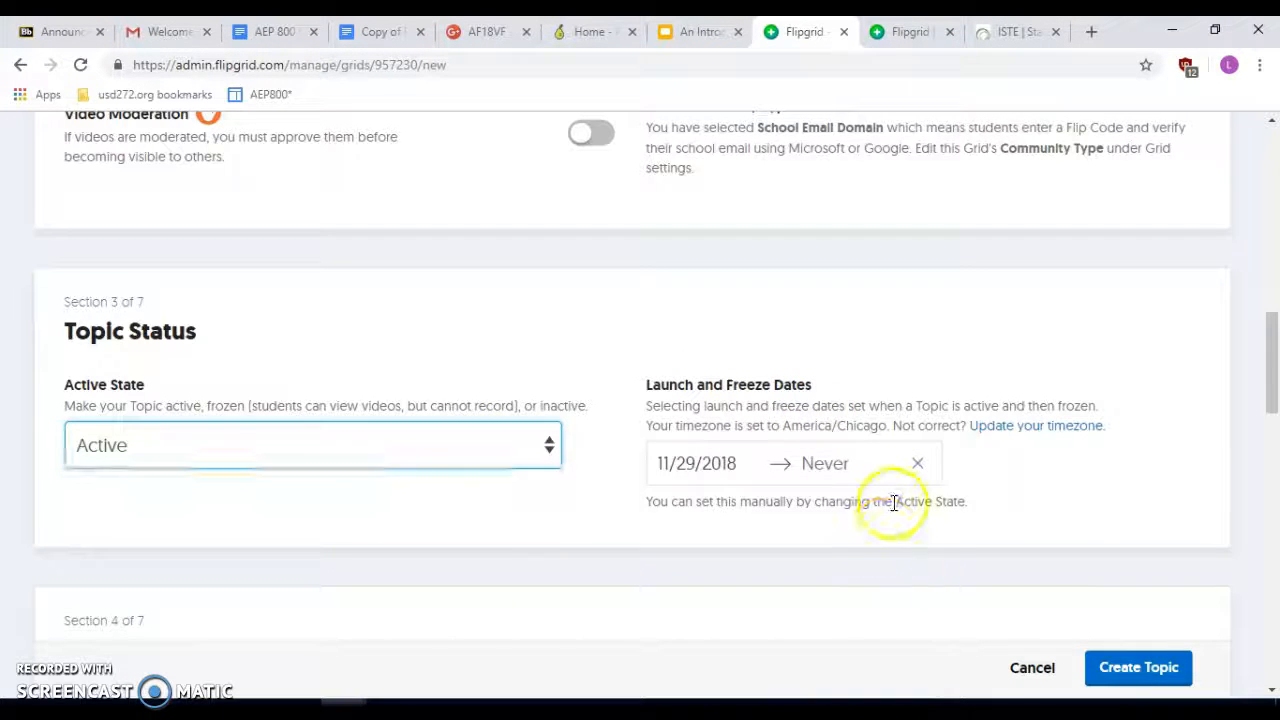
{"action": "scroll", "coordinate": [803, 226], "scroll_direction": "down", "scroll_amount": 3}
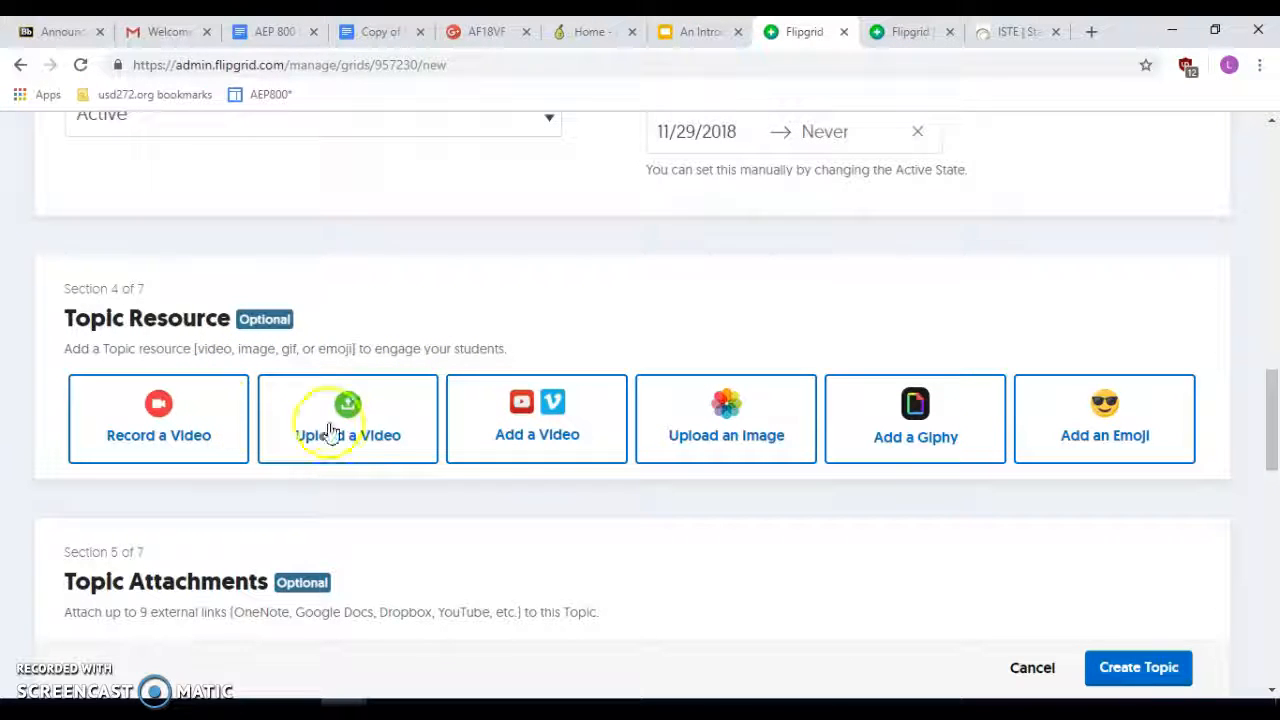
{"action": "scroll", "coordinate": [690, 428], "scroll_direction": "down", "scroll_amount": 2}
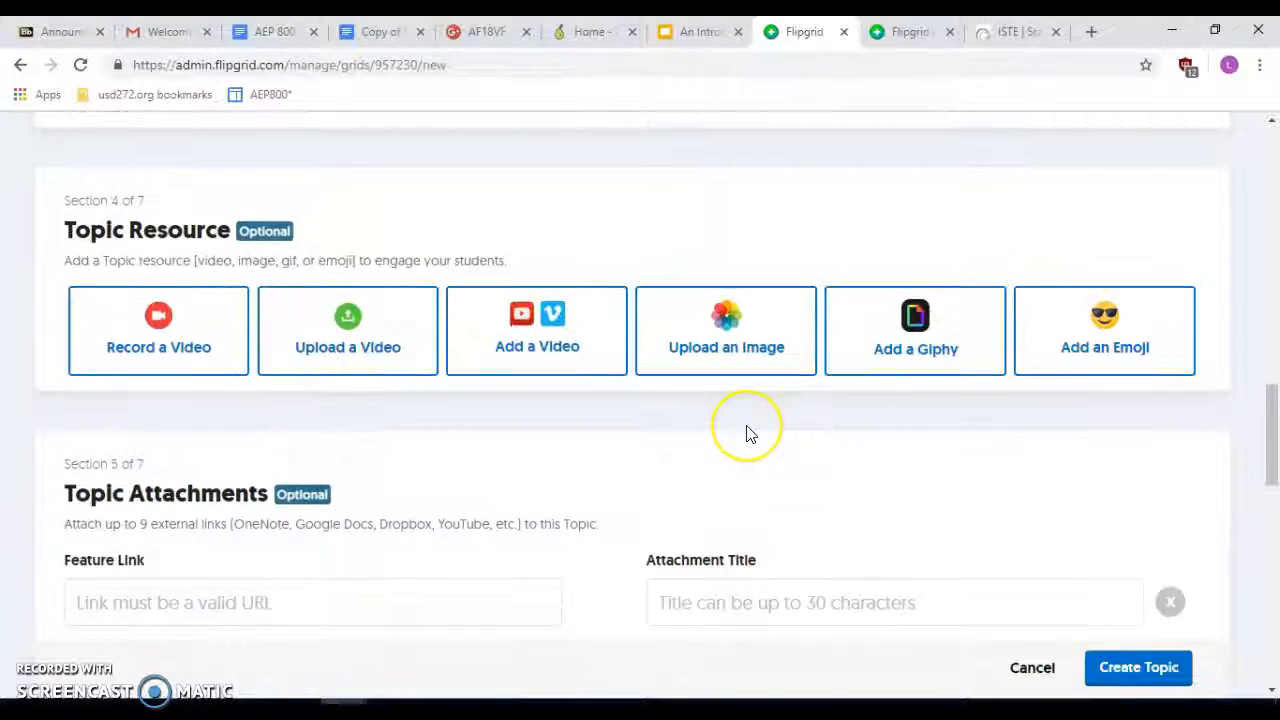
{"action": "scroll", "coordinate": [749, 434], "scroll_direction": "down", "scroll_amount": 3}
{"action": "scroll", "coordinate": [740, 432], "scroll_direction": "down", "scroll_amount": 1}
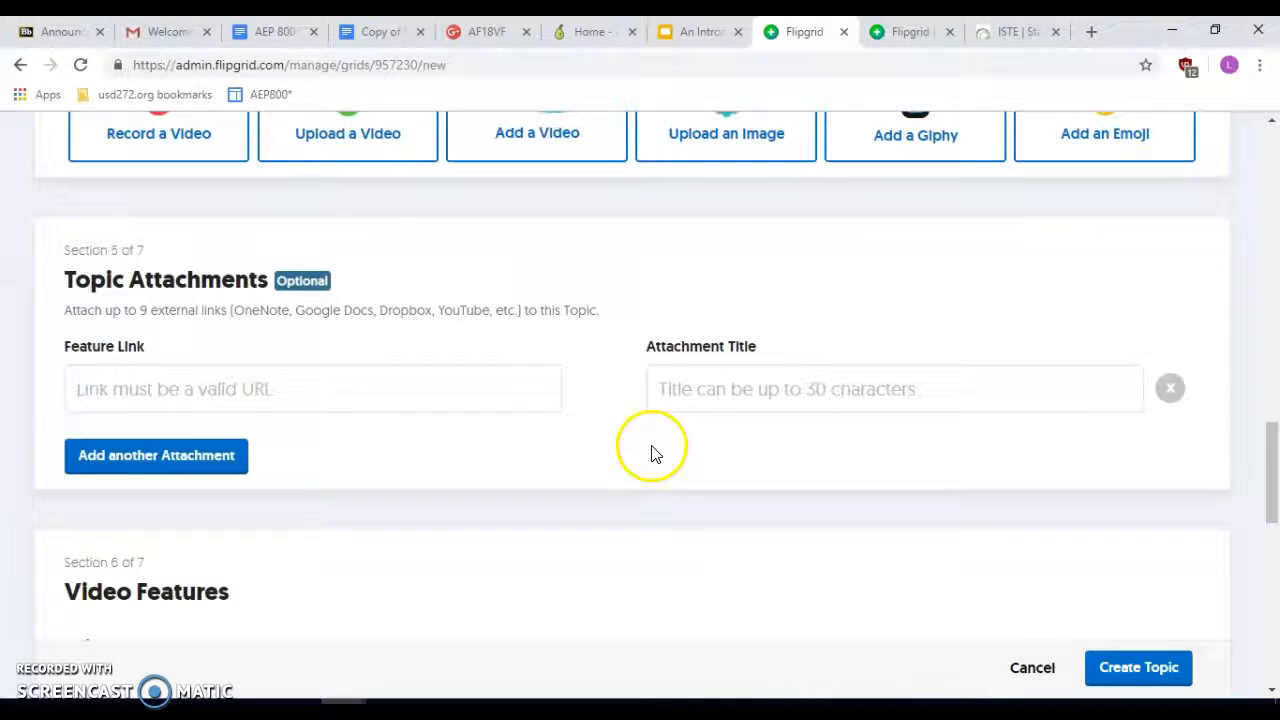
{"action": "scroll", "coordinate": [651, 451], "scroll_direction": "down", "scroll_amount": 4}
{"action": "scroll", "coordinate": [591, 566], "scroll_direction": "down", "scroll_amount": 1}
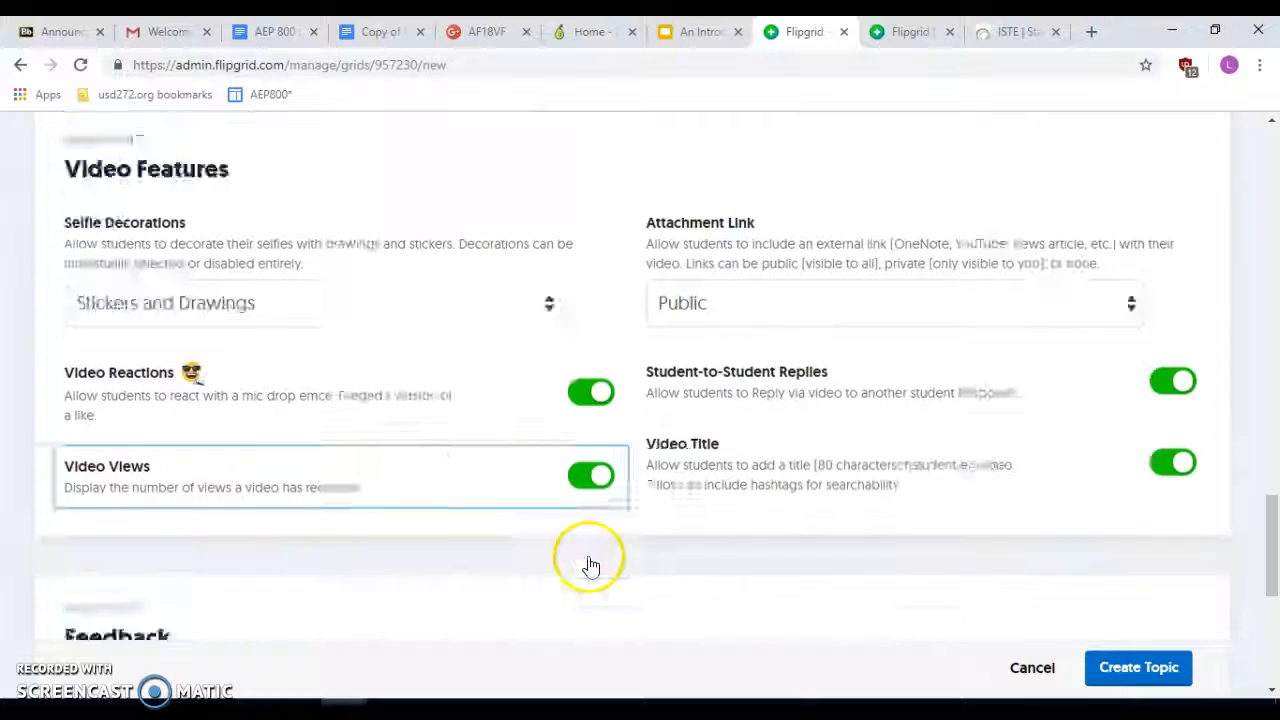
{"action": "scroll", "coordinate": [304, 524], "scroll_direction": "down", "scroll_amount": 2}
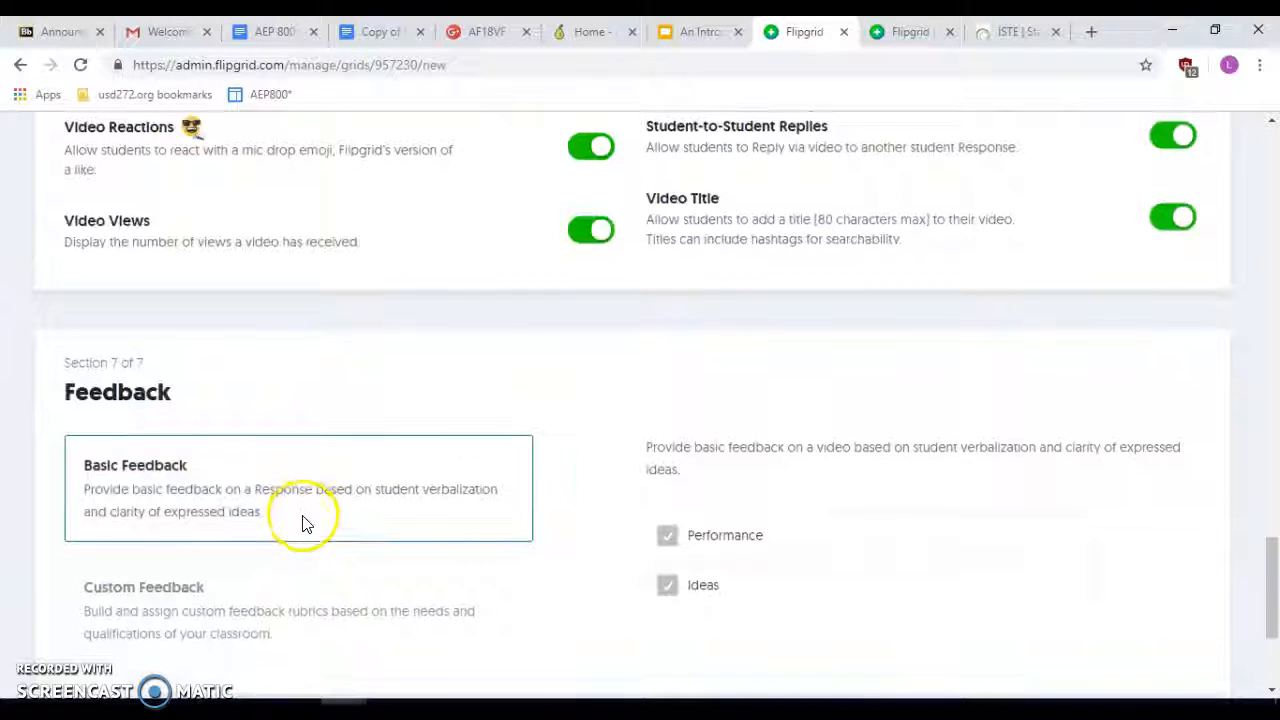
{"action": "scroll", "coordinate": [545, 582], "scroll_direction": "down", "scroll_amount": 2}
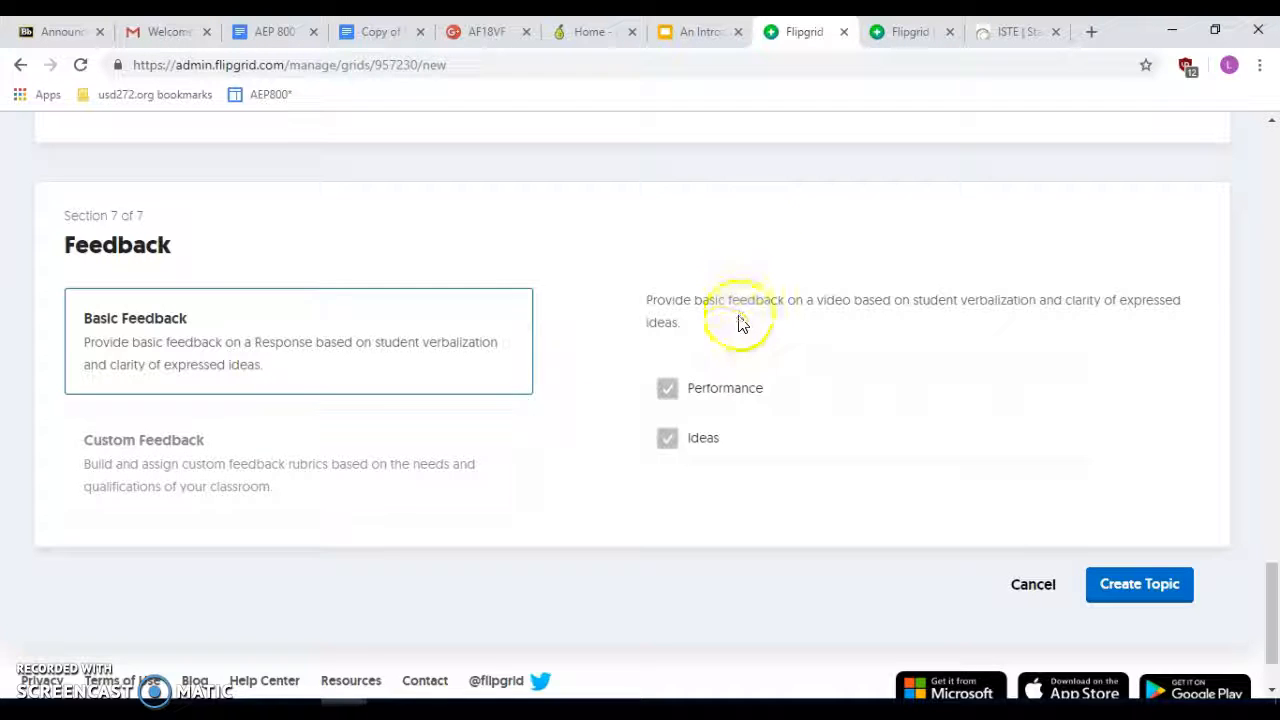
- Submit the new-topic form with Create Topic and return to the STEM Class topic list
{"action": "left_click", "coordinate": [1127, 586]}
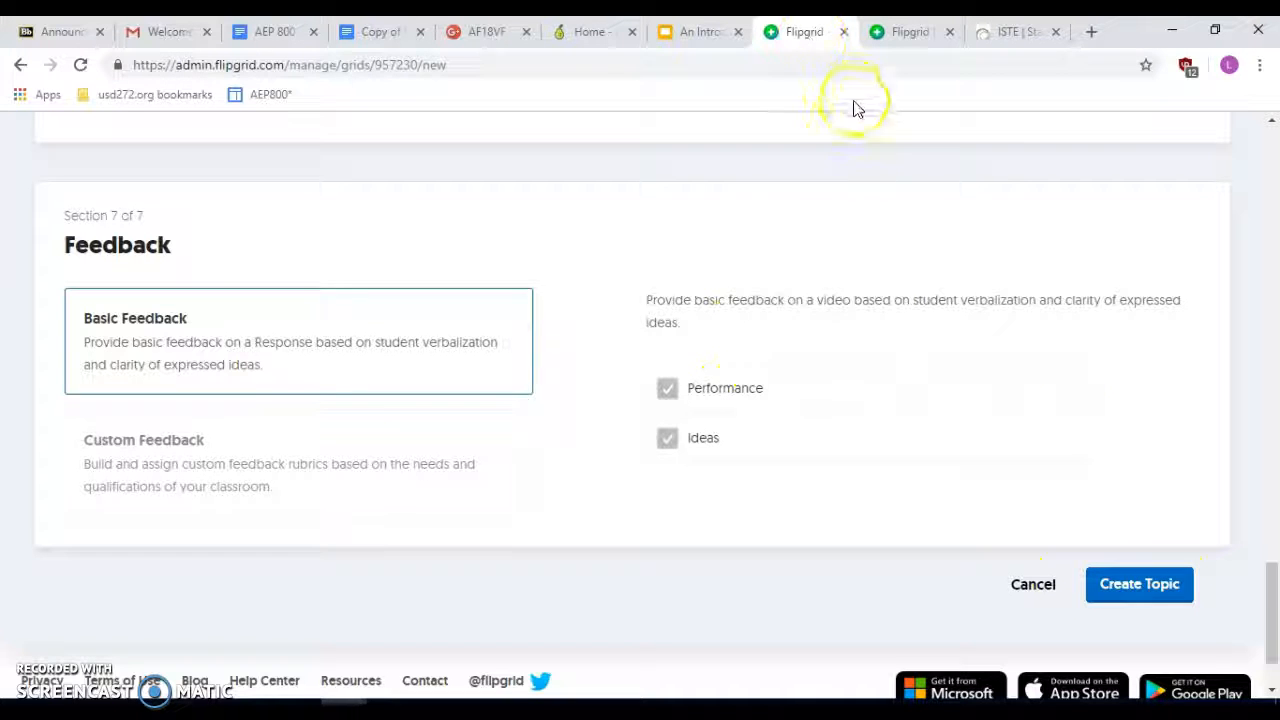
{"action": "left_click", "coordinate": [14, 66]}
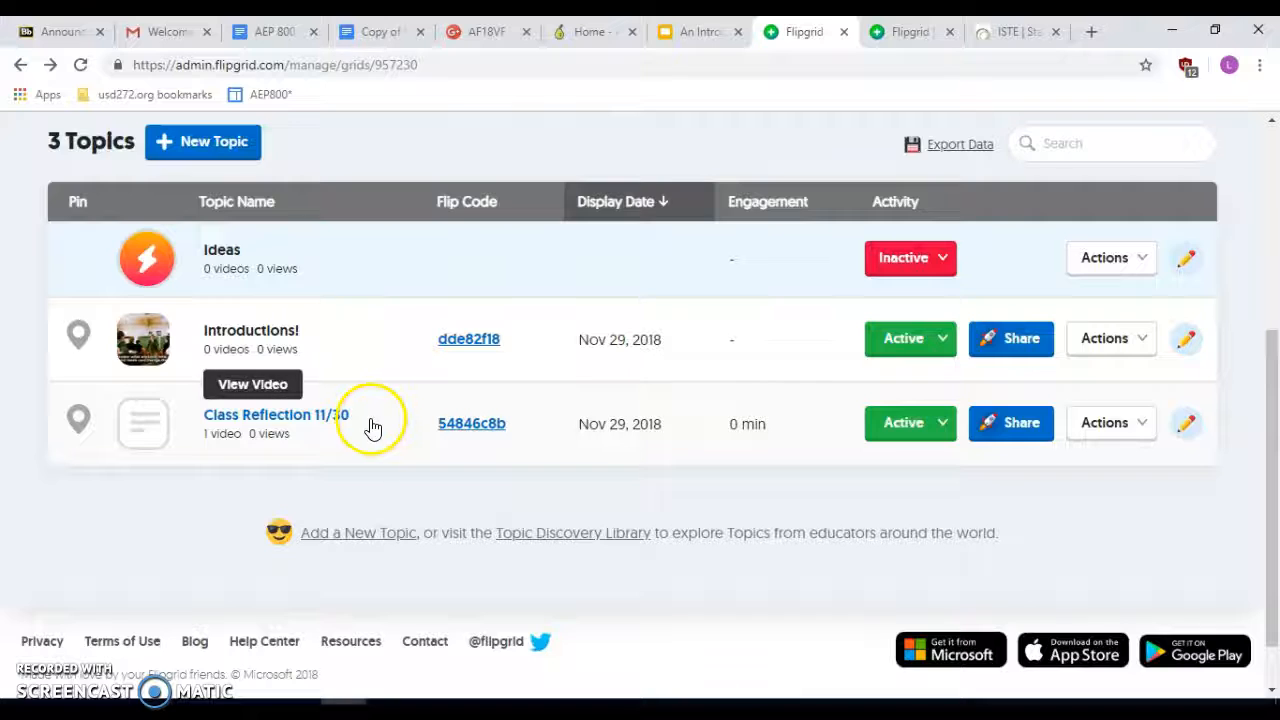
- Open the Class Reflection 11/30 topic
{"action": "left_click", "coordinate": [372, 426]}
{"action": "scroll", "coordinate": [480, 440], "scroll_direction": "down", "scroll_amount": 1}
{"action": "scroll", "coordinate": [549, 458], "scroll_direction": "down", "scroll_amount": 2}
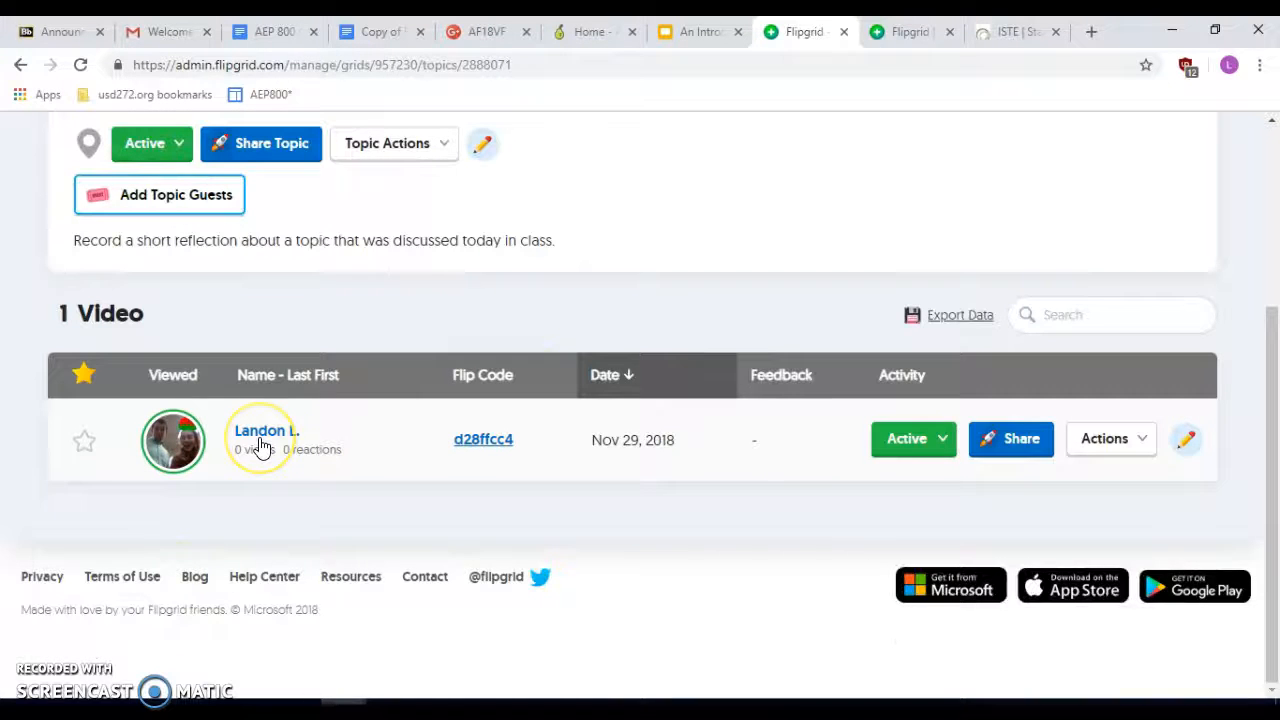
- Play the student's video response, then switch to the topic's student-facing page
{"action": "left_click", "coordinate": [205, 447]}
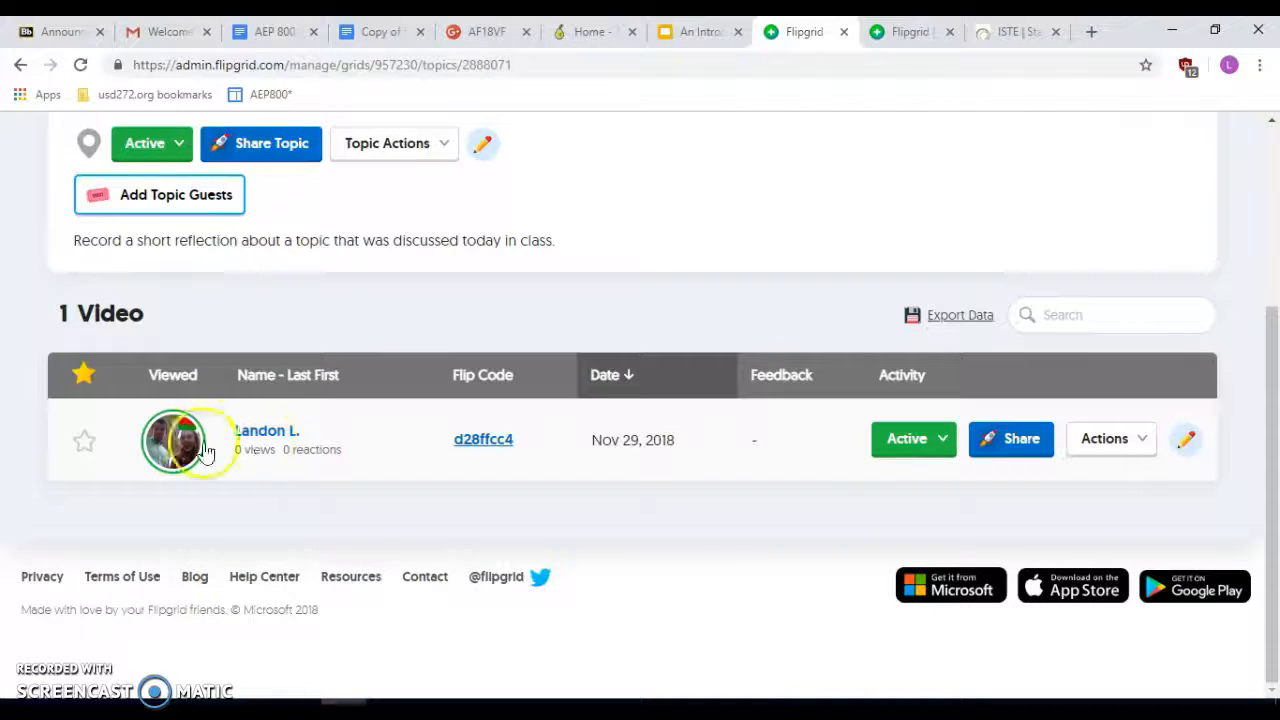
{"action": "scroll", "coordinate": [980, 410], "scroll_direction": "down", "scroll_amount": 1}
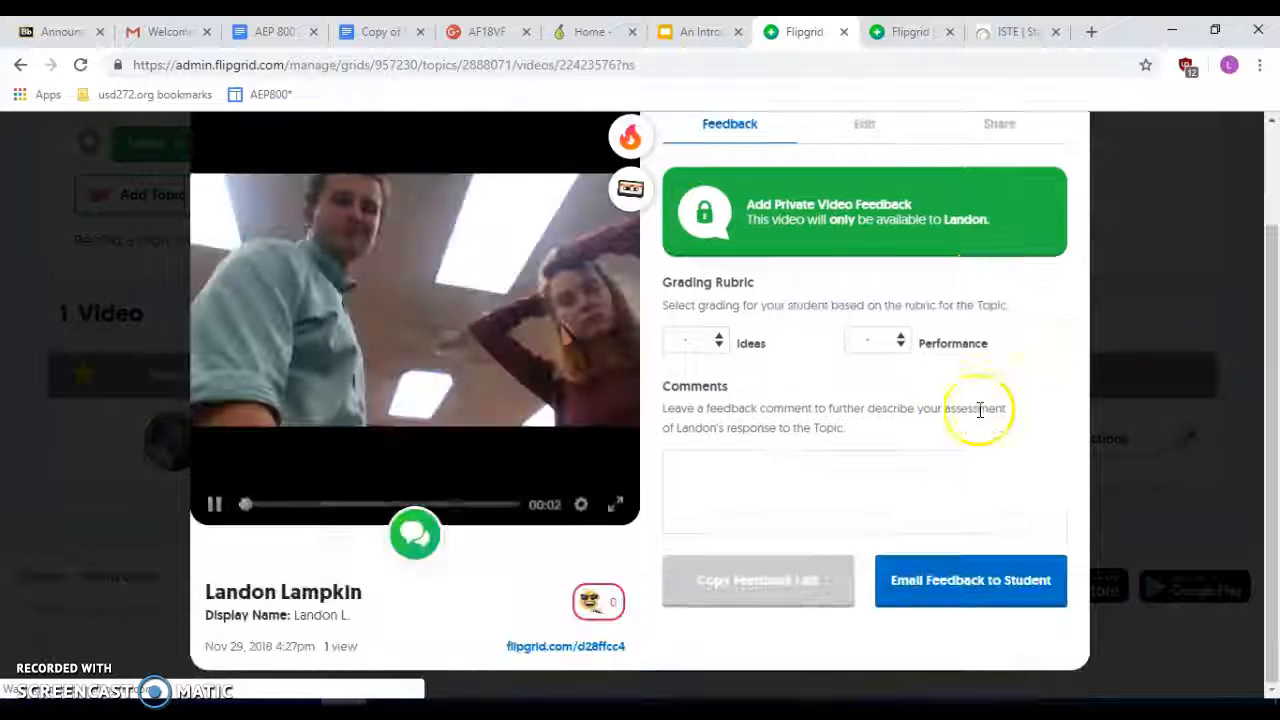
{"action": "scroll", "coordinate": [777, 394], "scroll_direction": "up", "scroll_amount": 1}
{"action": "scroll", "coordinate": [777, 394], "scroll_direction": "down", "scroll_amount": 1}
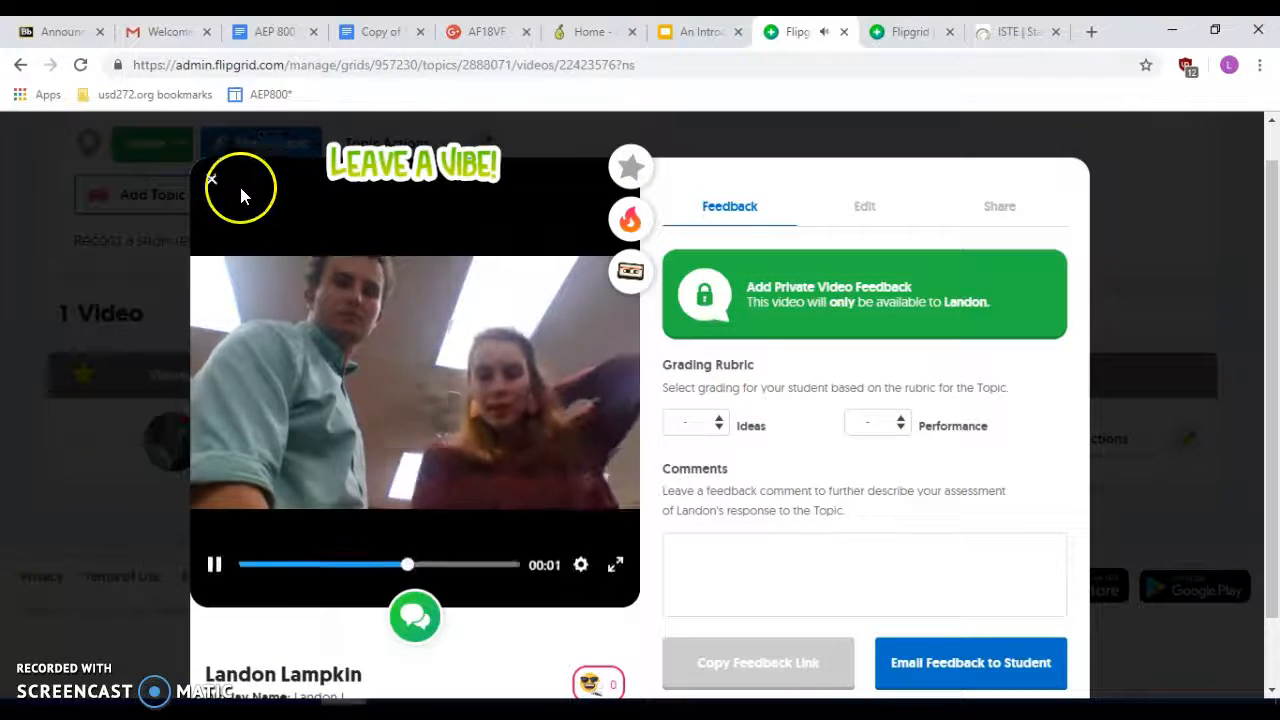
{"action": "left_click", "coordinate": [212, 181]}
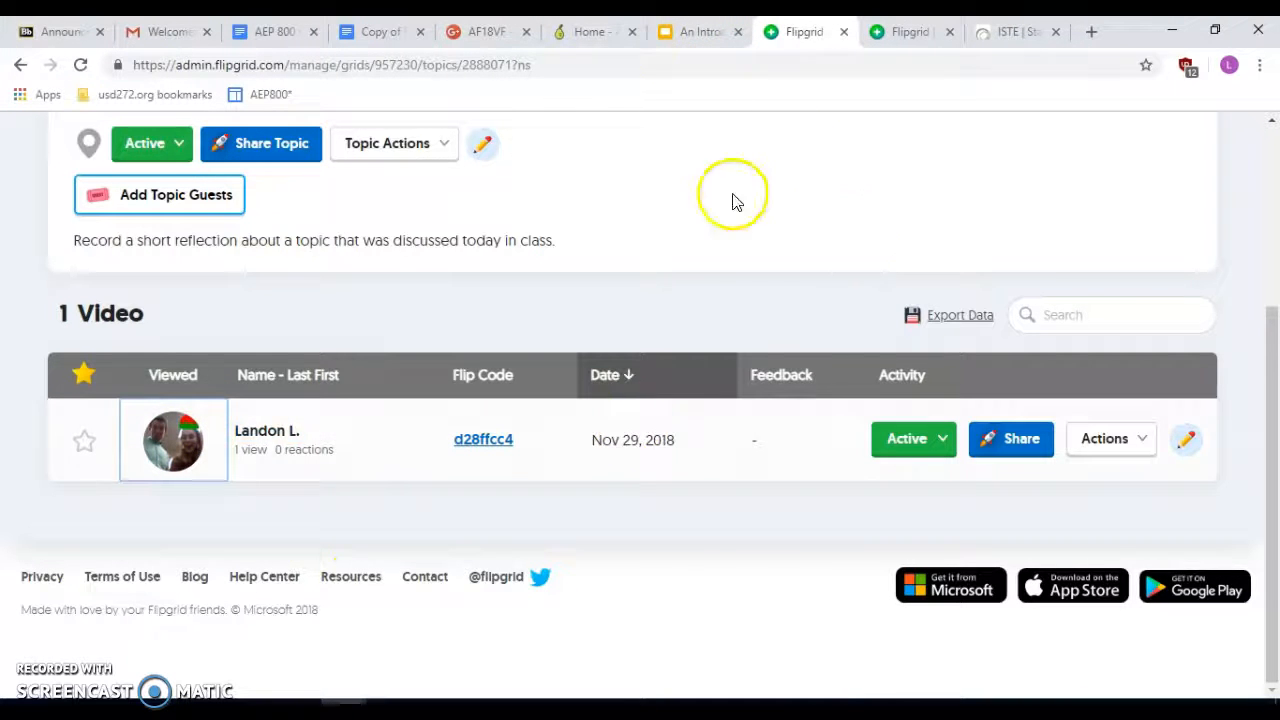
{"action": "left_click", "coordinate": [905, 31]}
- Load flipgrid.com in a new browser tab, then return to the topic tab
{"action": "scroll", "coordinate": [790, 378], "scroll_direction": "down", "scroll_amount": 2}
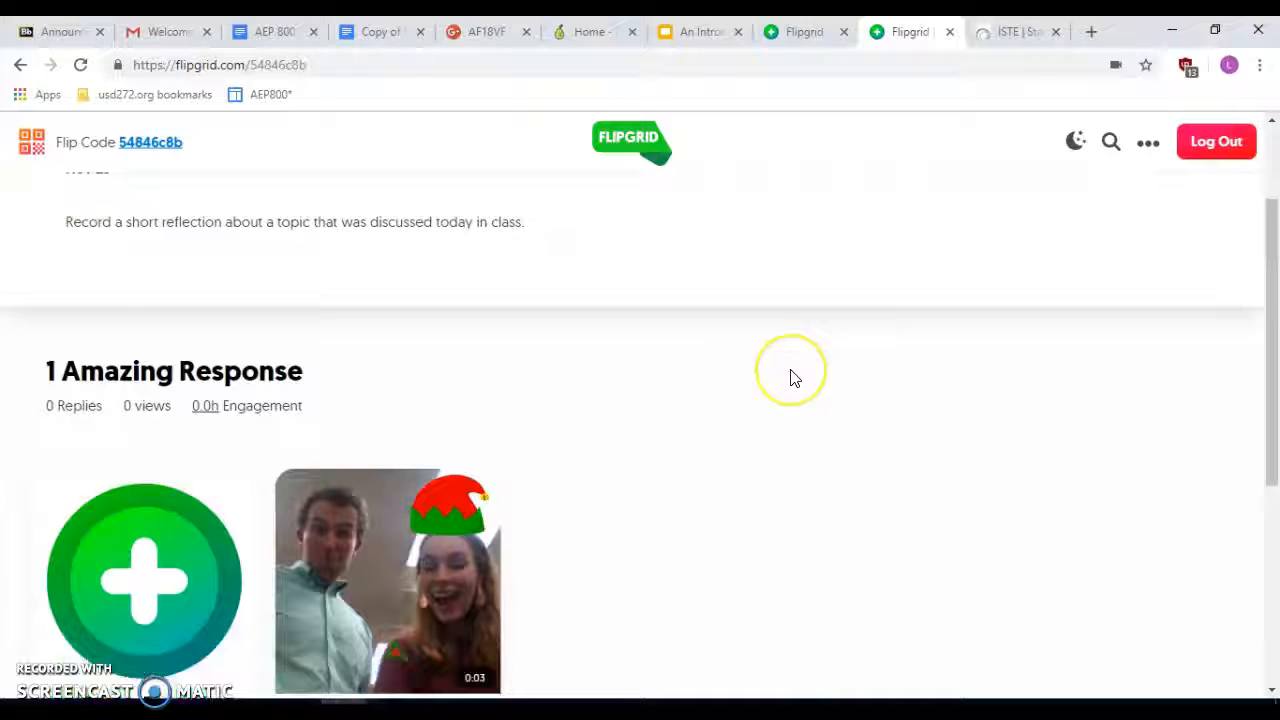
{"action": "scroll", "coordinate": [790, 378], "scroll_direction": "down", "scroll_amount": 4}
{"action": "scroll", "coordinate": [790, 376], "scroll_direction": "up", "scroll_amount": 2}
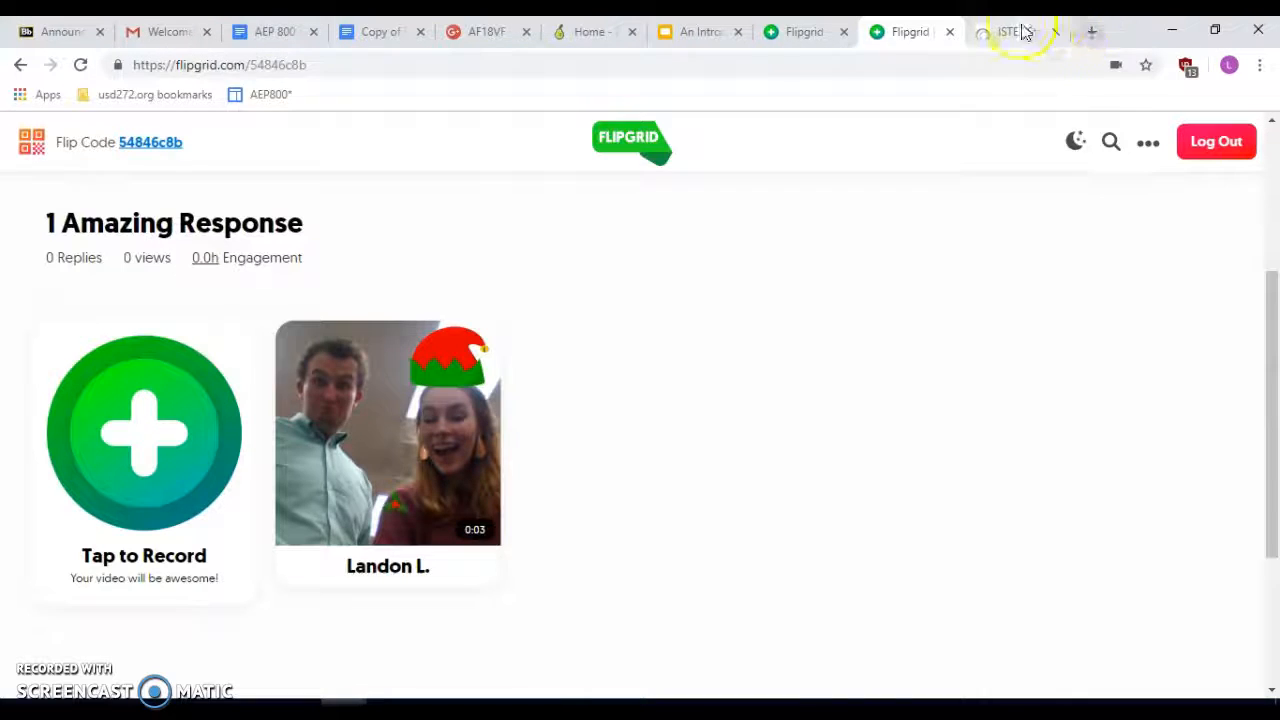
{"action": "left_click", "coordinate": [1104, 31]}
{"action": "type", "text": "flipg"}
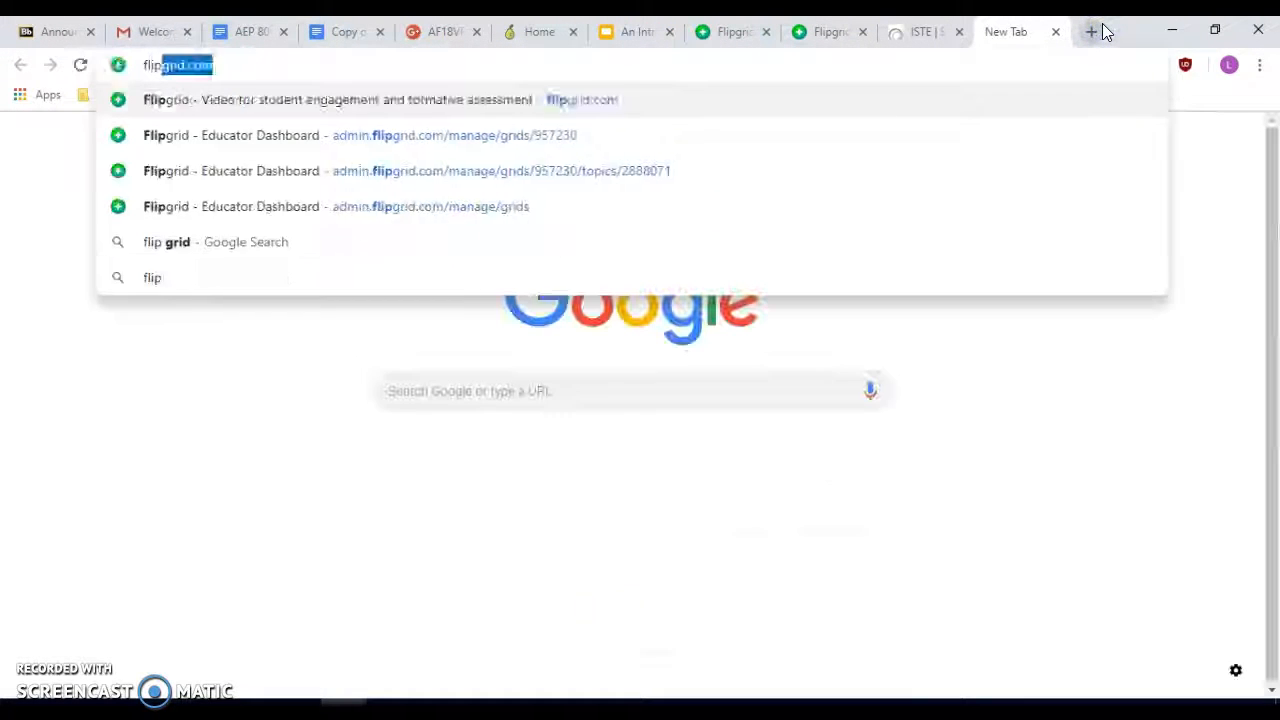
{"action": "type", "text": "rid.com"}
{"action": "key", "text": "Return"}
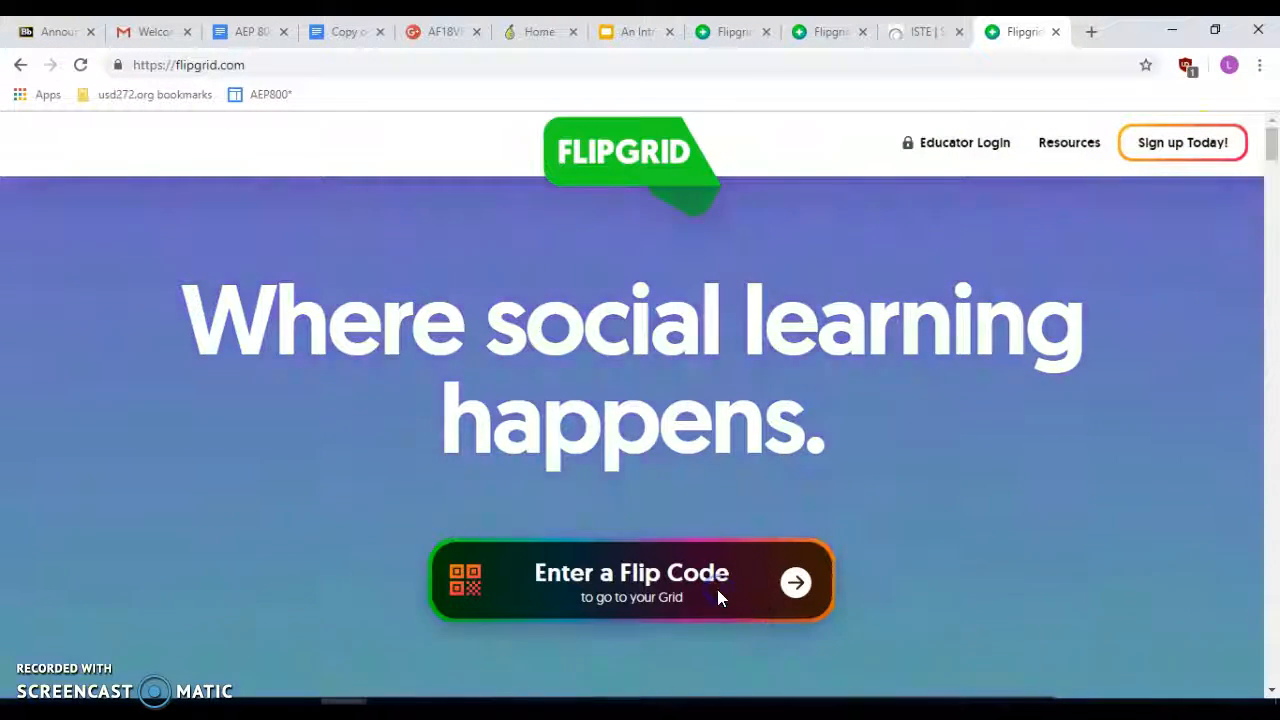
{"action": "left_click", "coordinate": [594, 580]}
{"action": "left_click", "coordinate": [830, 32]}
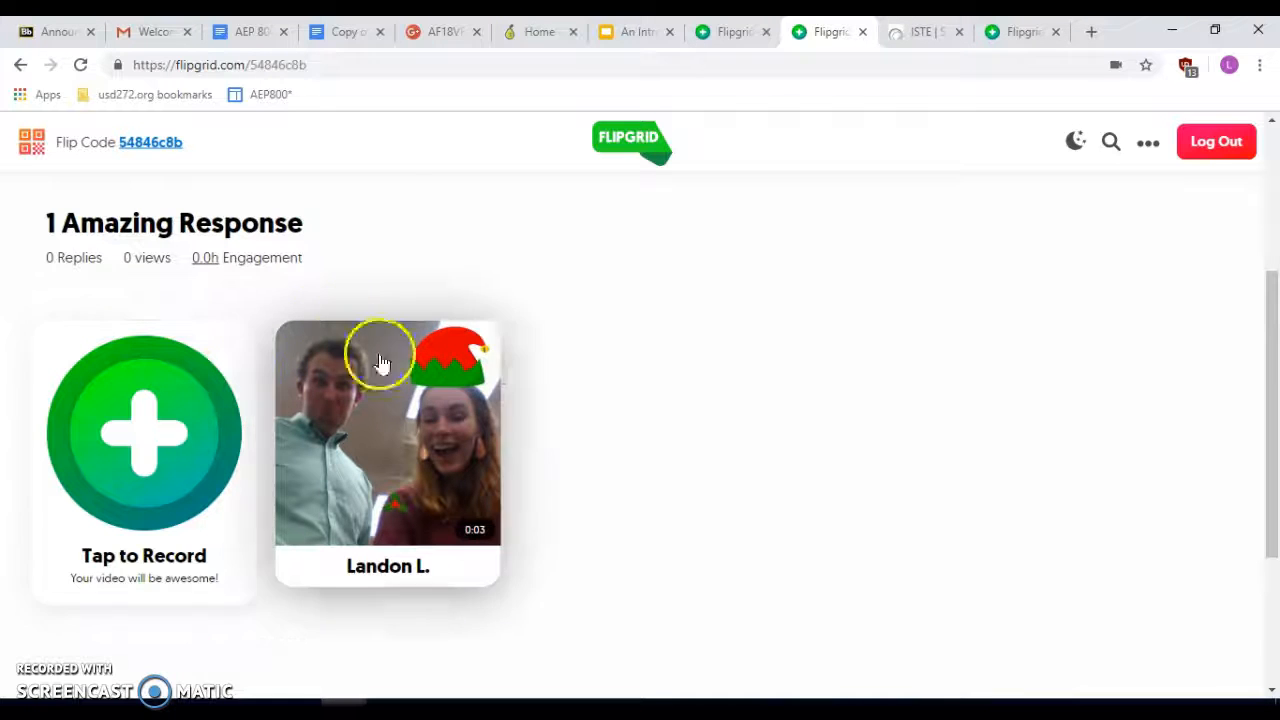
- Reopen the Class Reflection 11/30 topic and bring up the recorder for a new response
{"action": "left_click", "coordinate": [20, 64]}
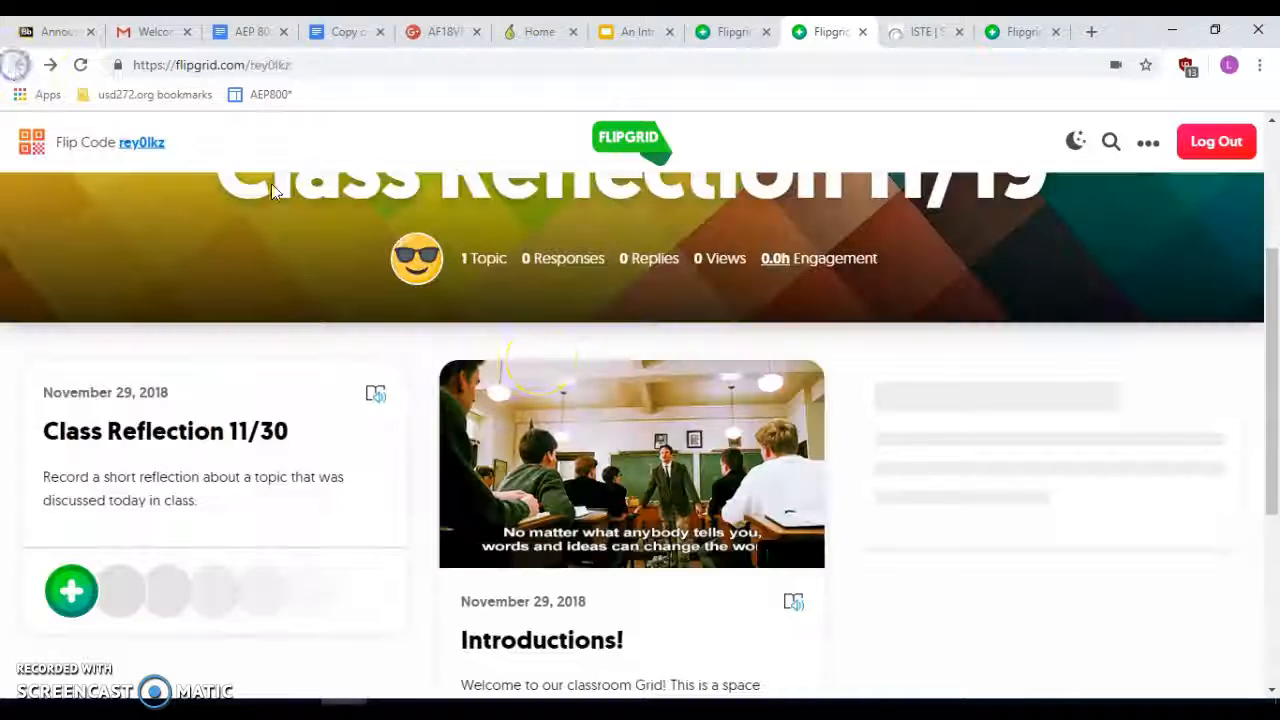
{"action": "scroll", "coordinate": [572, 405], "scroll_direction": "down", "scroll_amount": 6}
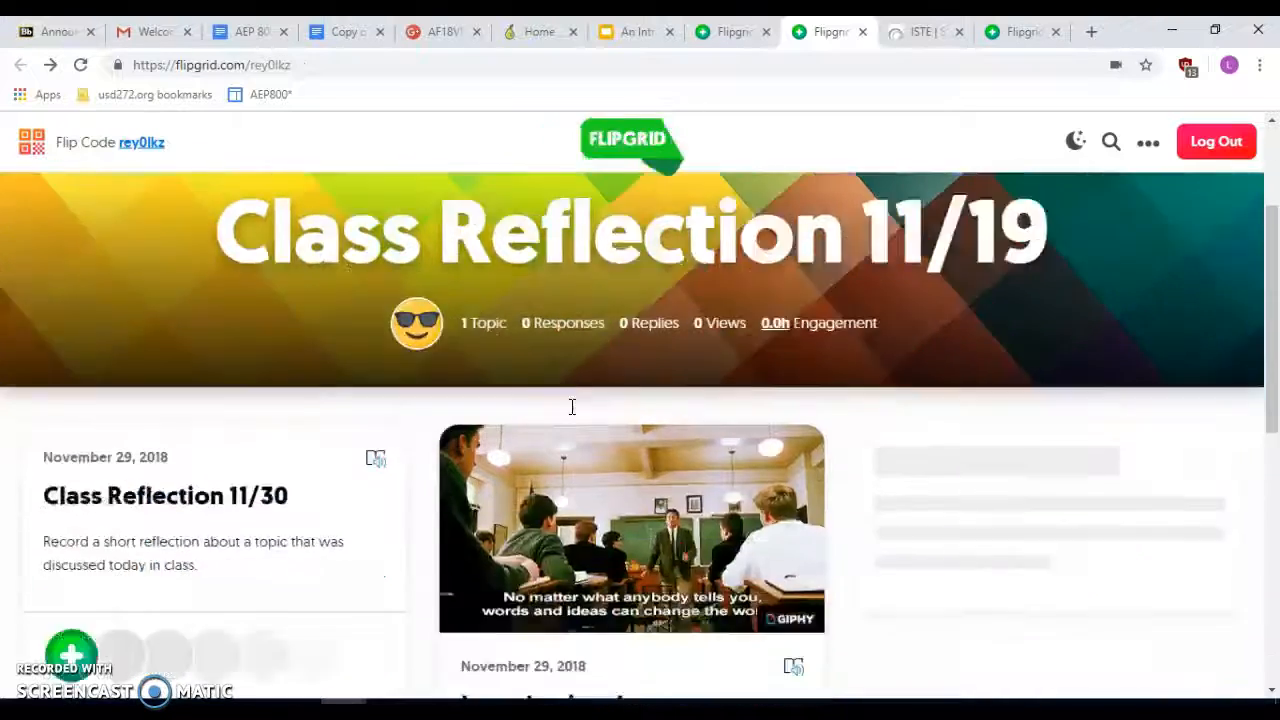
{"action": "scroll", "coordinate": [572, 410], "scroll_direction": "up", "scroll_amount": 2}
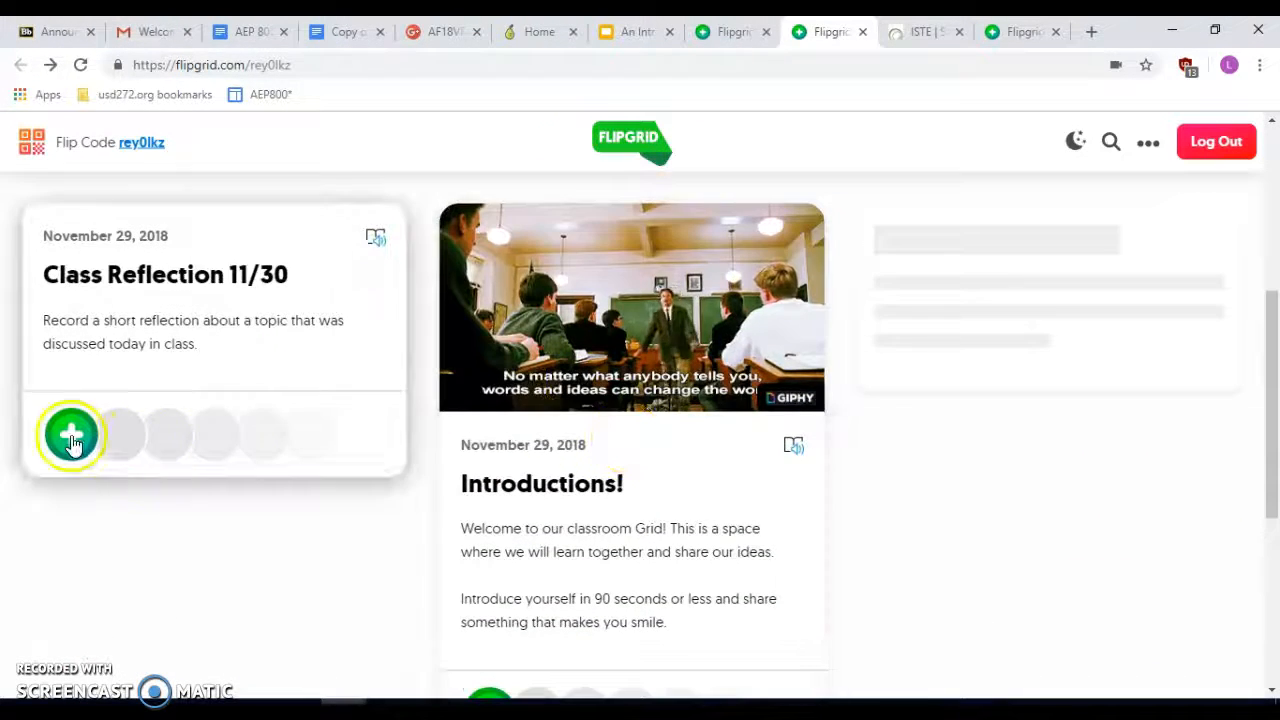
{"action": "left_click", "coordinate": [211, 385]}
{"action": "scroll", "coordinate": [365, 630], "scroll_direction": "down", "scroll_amount": 3}
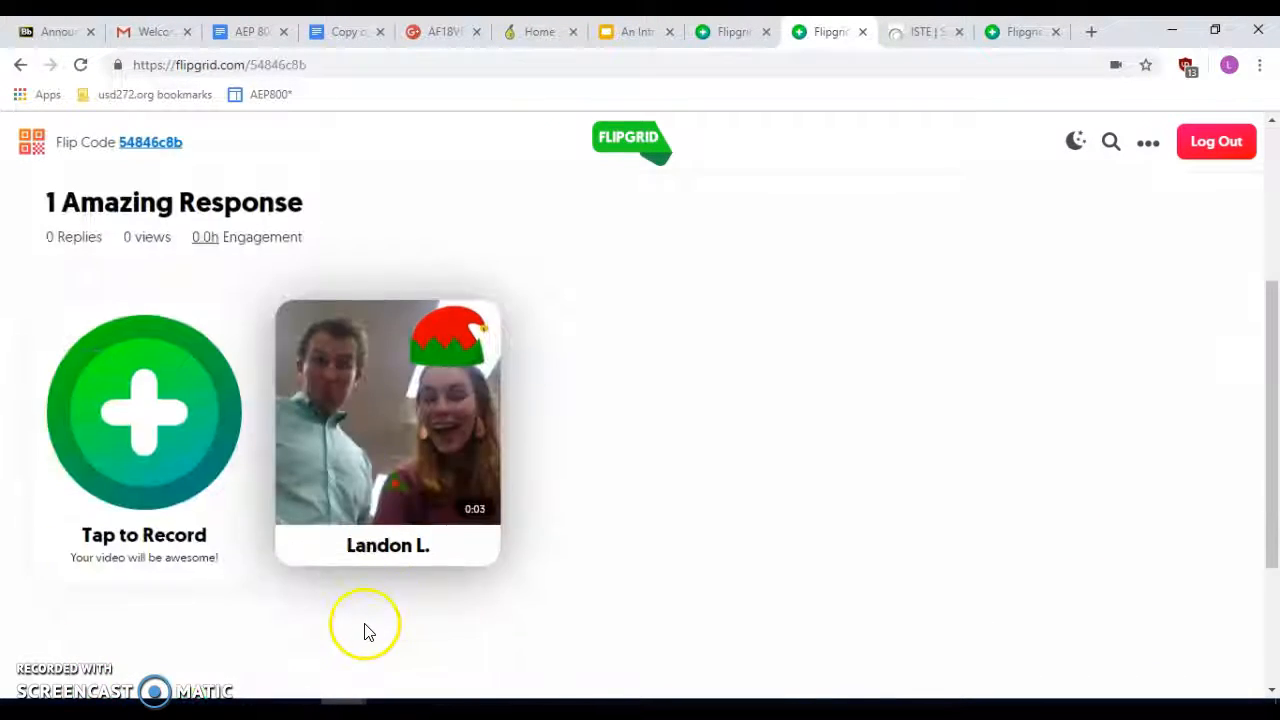
{"action": "left_click", "coordinate": [187, 395]}
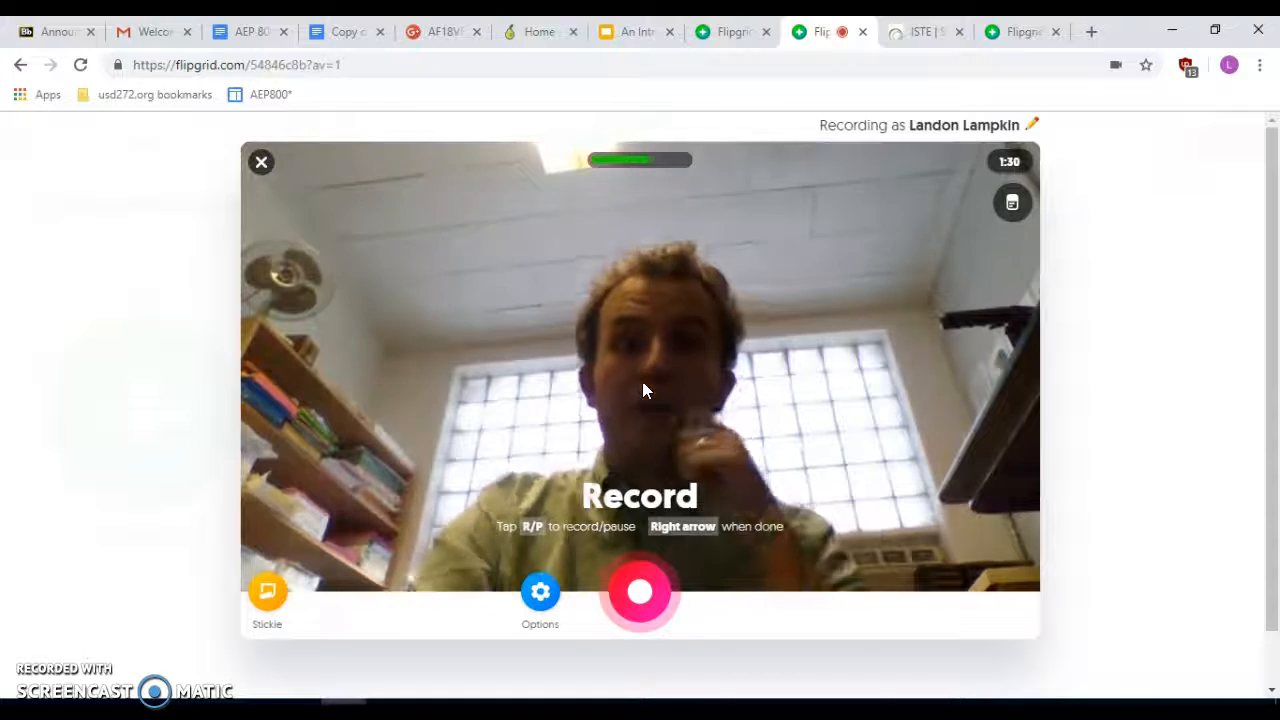
- Start recording and add a "Really Like this topic" sticky note at the top of the video
{"action": "left_click", "coordinate": [636, 594]}
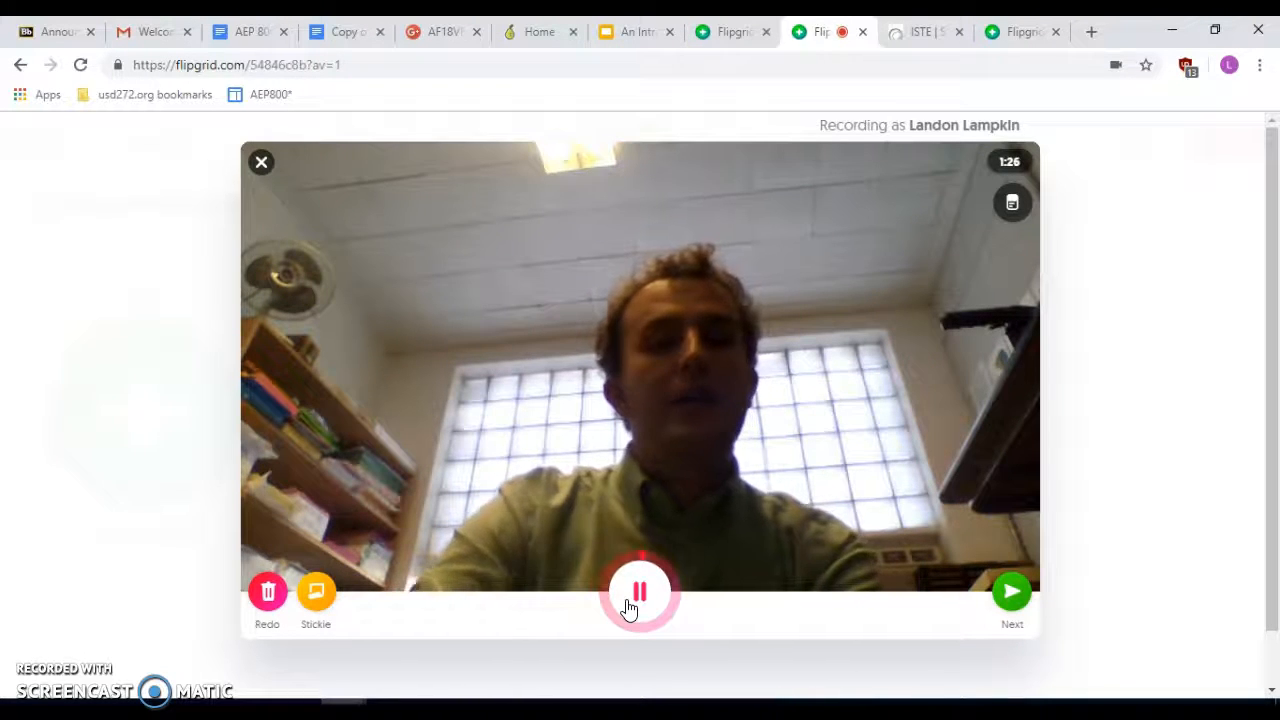
{"action": "right_click", "coordinate": [301, 596]}
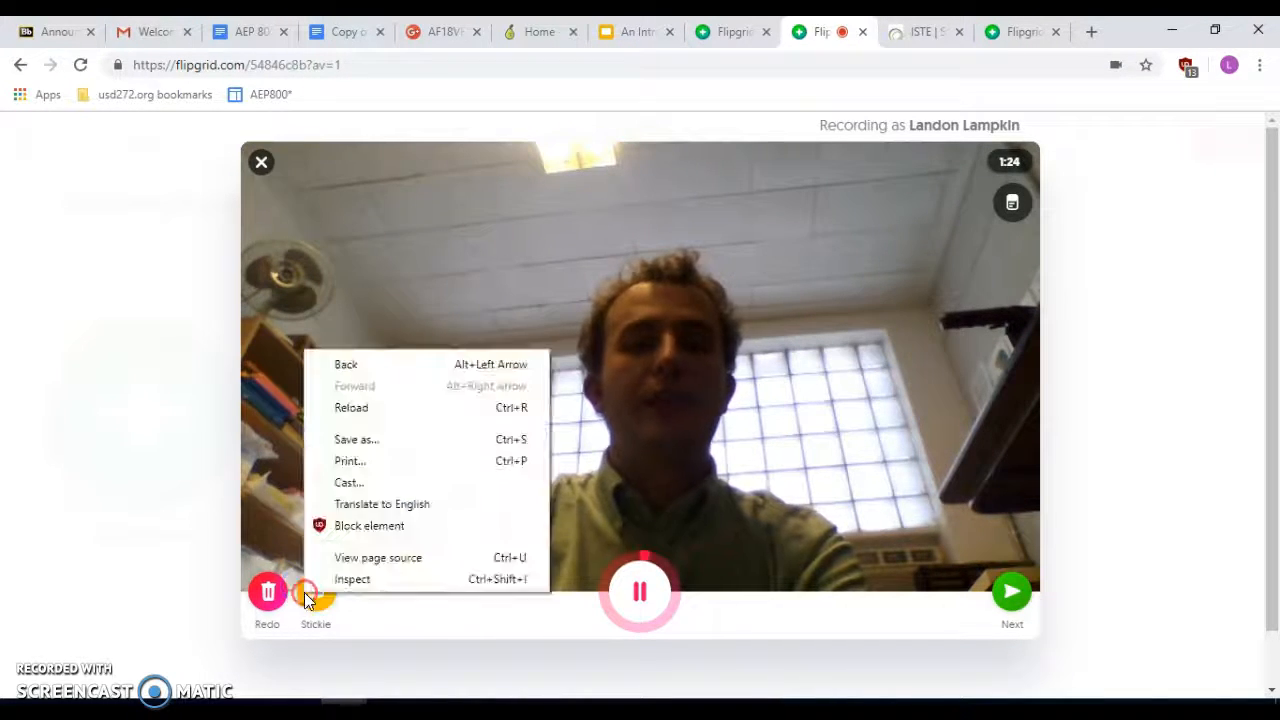
{"action": "left_click", "coordinate": [214, 517]}
{"action": "left_click", "coordinate": [335, 605]}
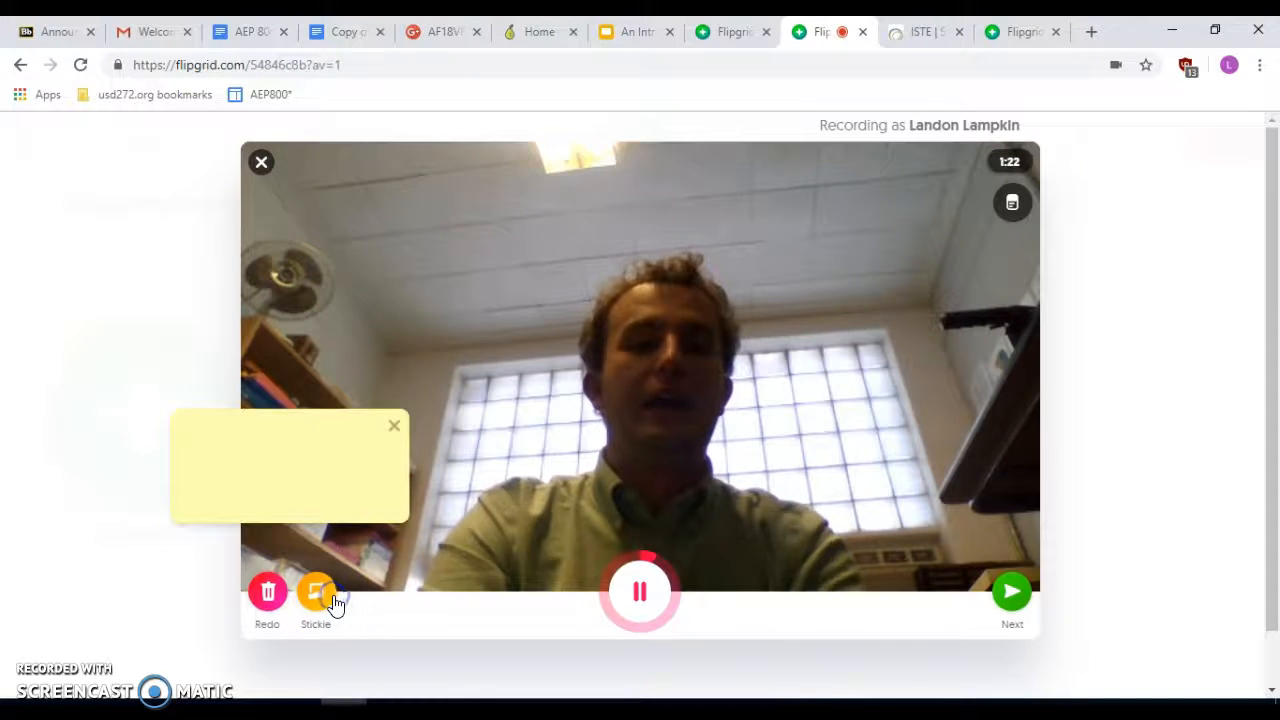
{"action": "key", "text": "p"}
{"action": "left_click", "coordinate": [294, 437]}
{"action": "type", "text": "NRe"}
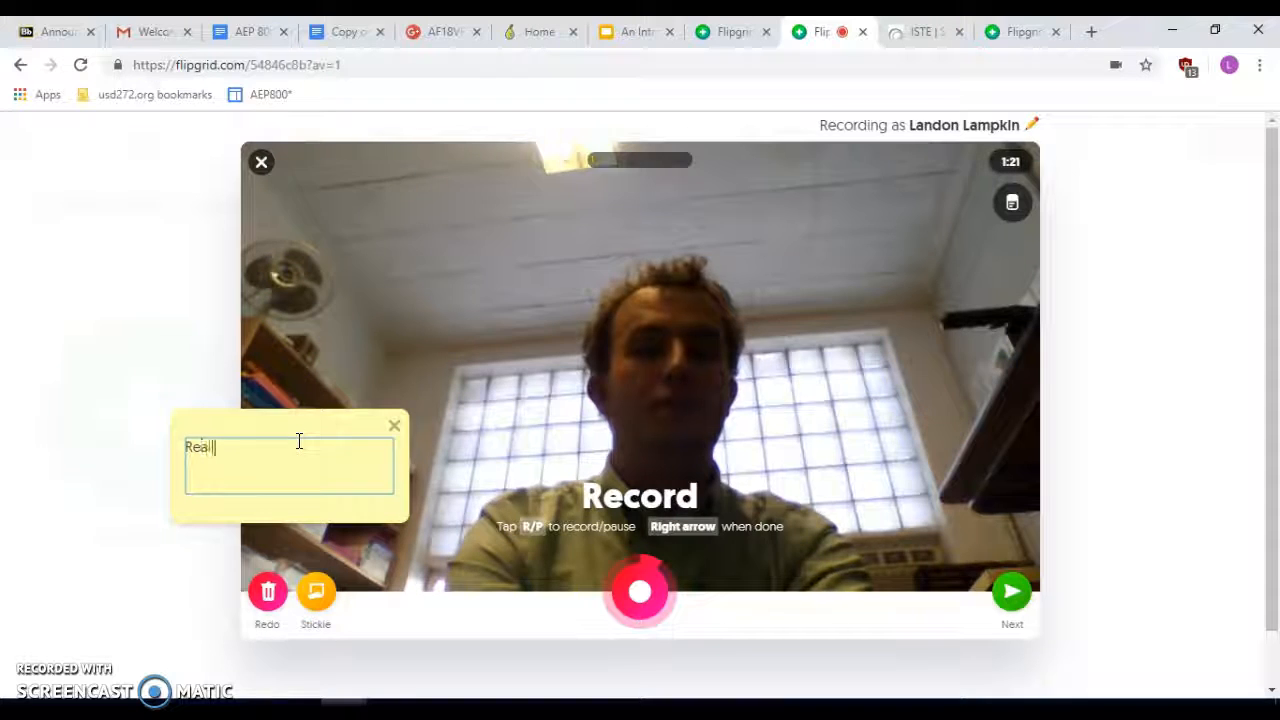
{"action": "type", "text": "ike this topic"}
{"action": "left_click_drag", "start_coordinate": [337, 423], "coordinate": [463, 178]}
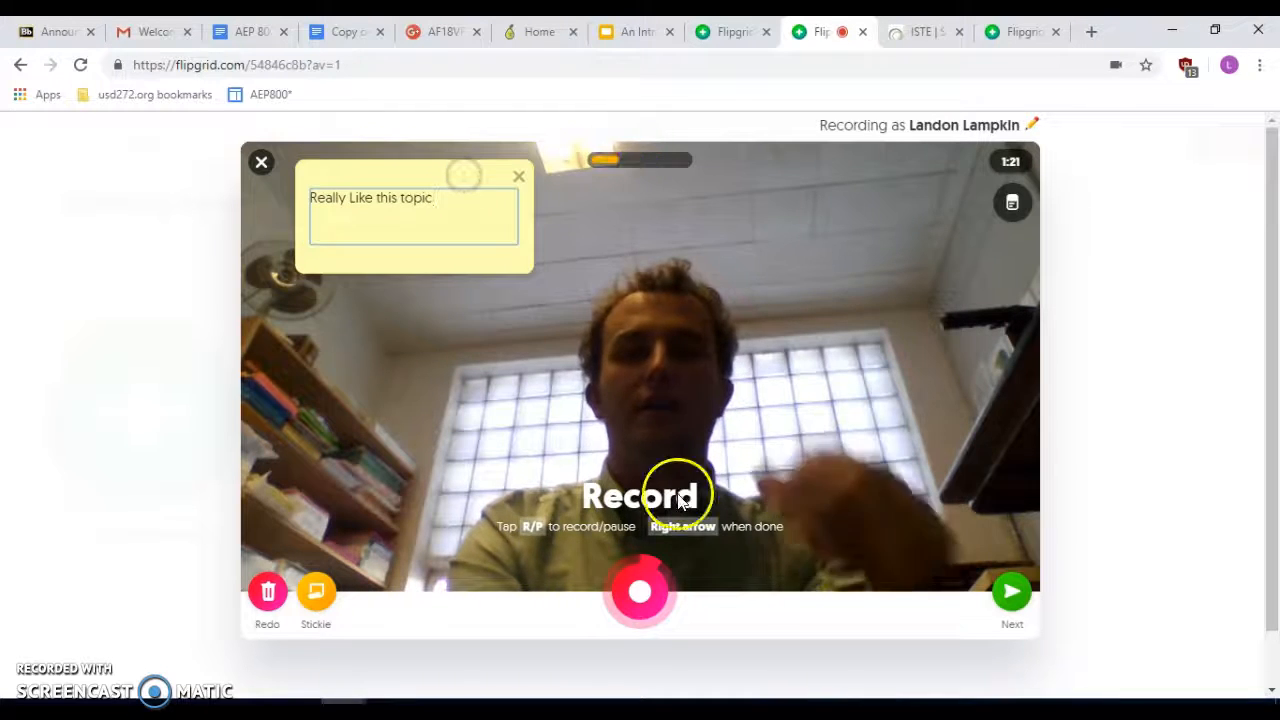
- Record a bit more, pause, and move on to the Review screen
{"action": "left_click", "coordinate": [647, 596]}
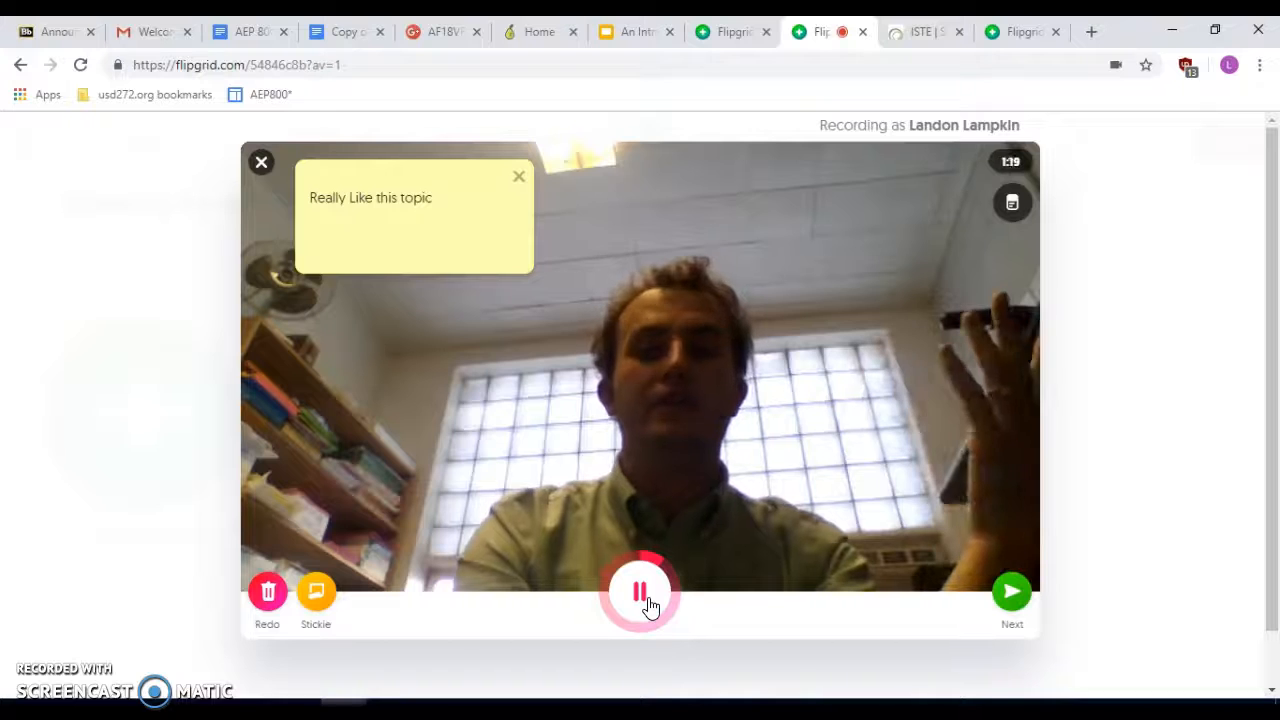
{"action": "left_click", "coordinate": [643, 600]}
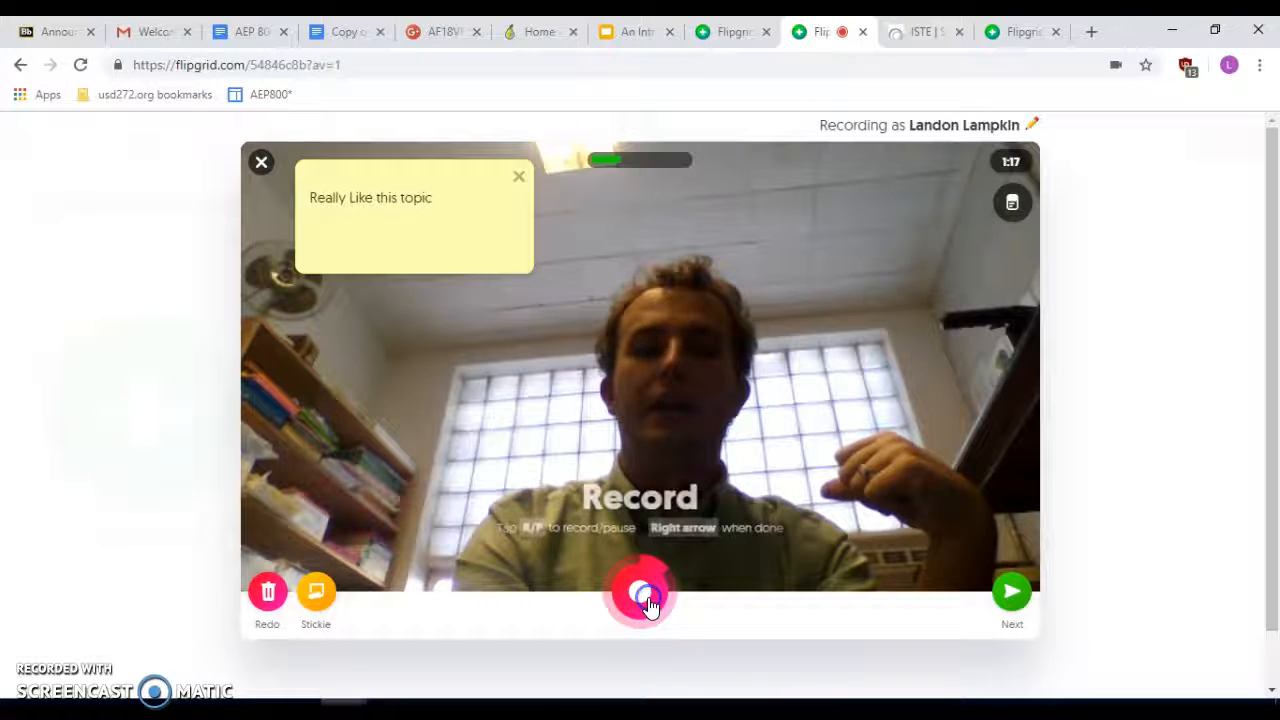
{"action": "left_click", "coordinate": [1020, 600]}
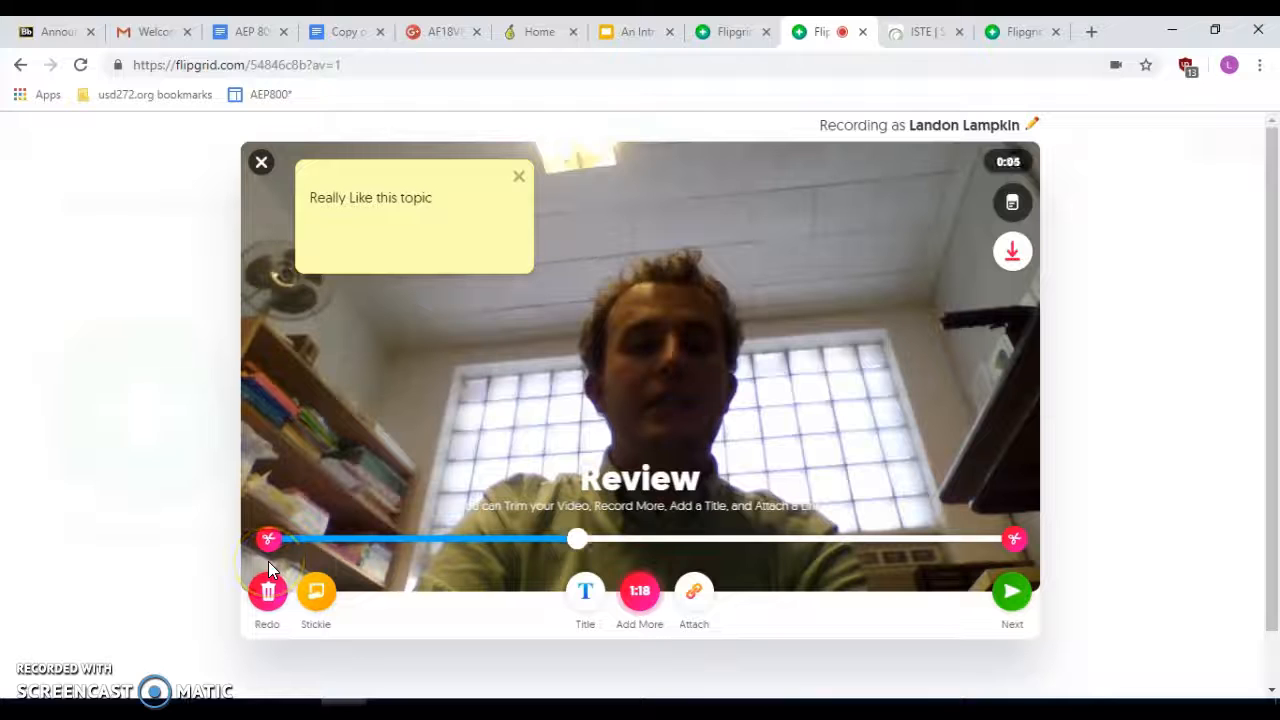
- Title the clip 'Class Reflection', trim its end slightly, and proceed to the selfie step
{"action": "key", "text": "XF86AudioMute"}
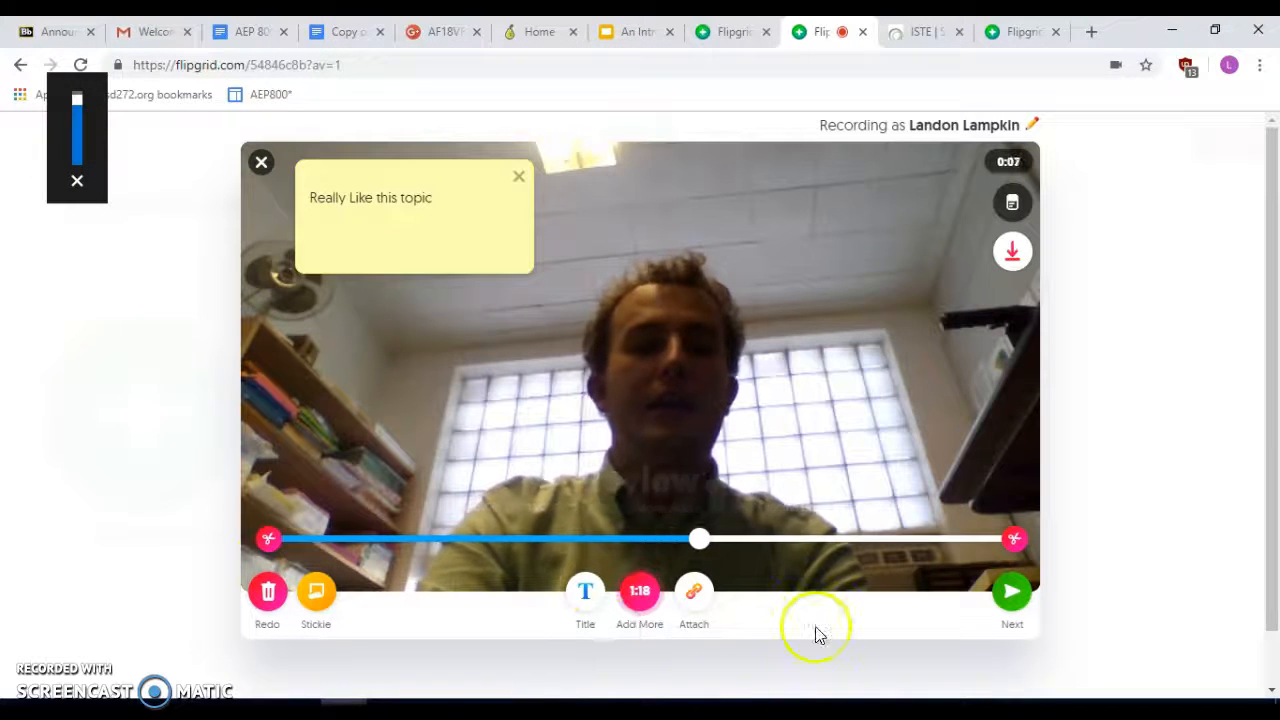
{"action": "left_click", "coordinate": [588, 598]}
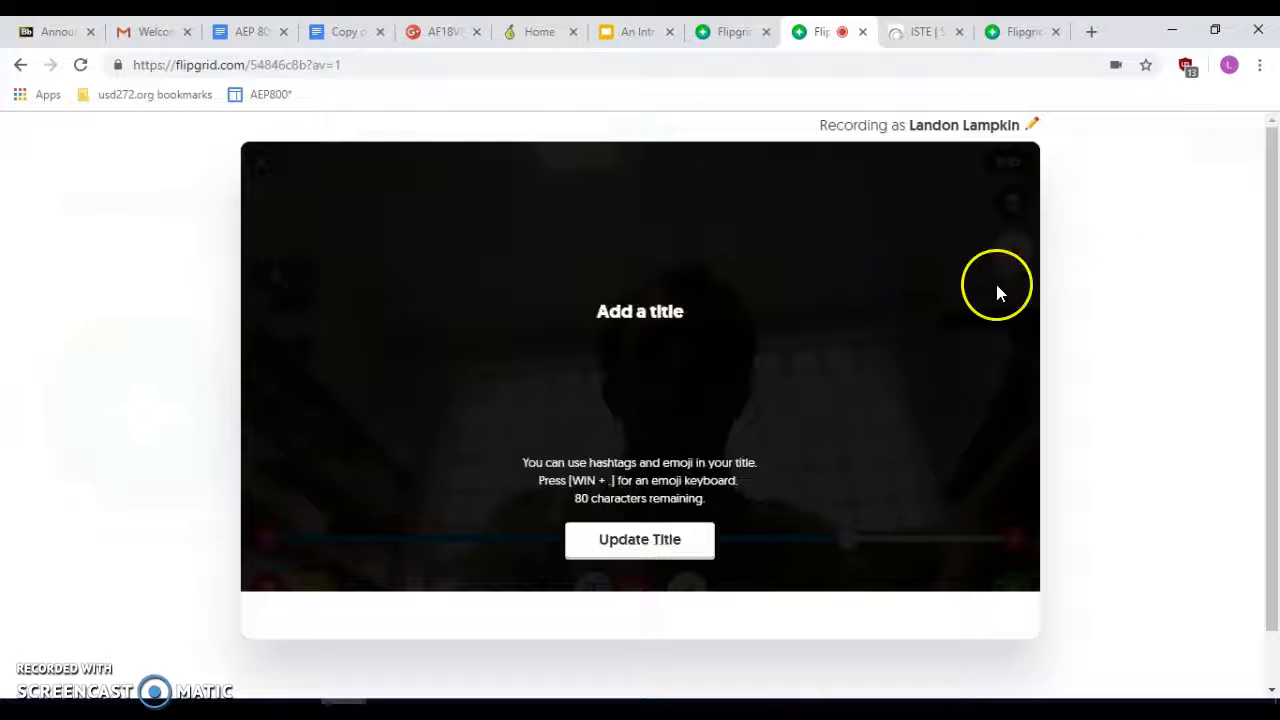
{"action": "left_click", "coordinate": [631, 321]}
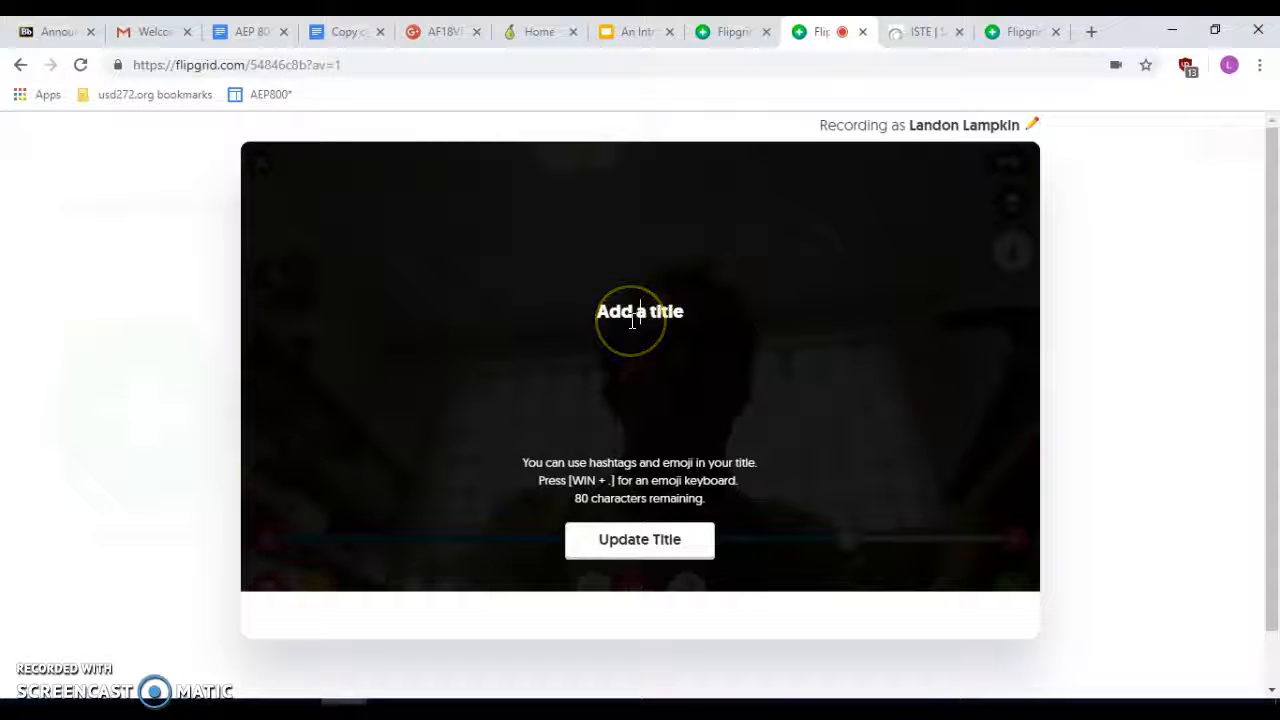
{"action": "type", "text": "Class Reflection"}
{"action": "left_click", "coordinate": [718, 392]}
{"action": "left_click", "coordinate": [662, 540]}
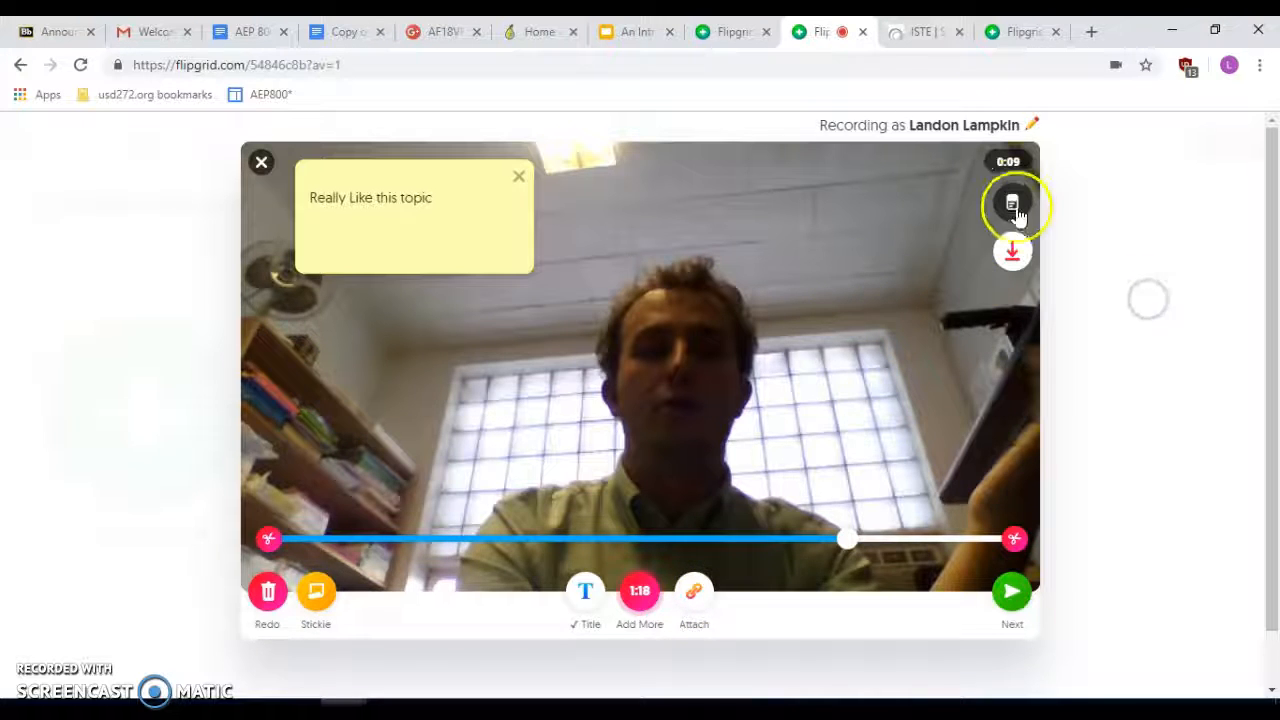
{"action": "left_click_drag", "start_coordinate": [1015, 542], "coordinate": [969, 542]}
{"action": "left_click", "coordinate": [1019, 612]}
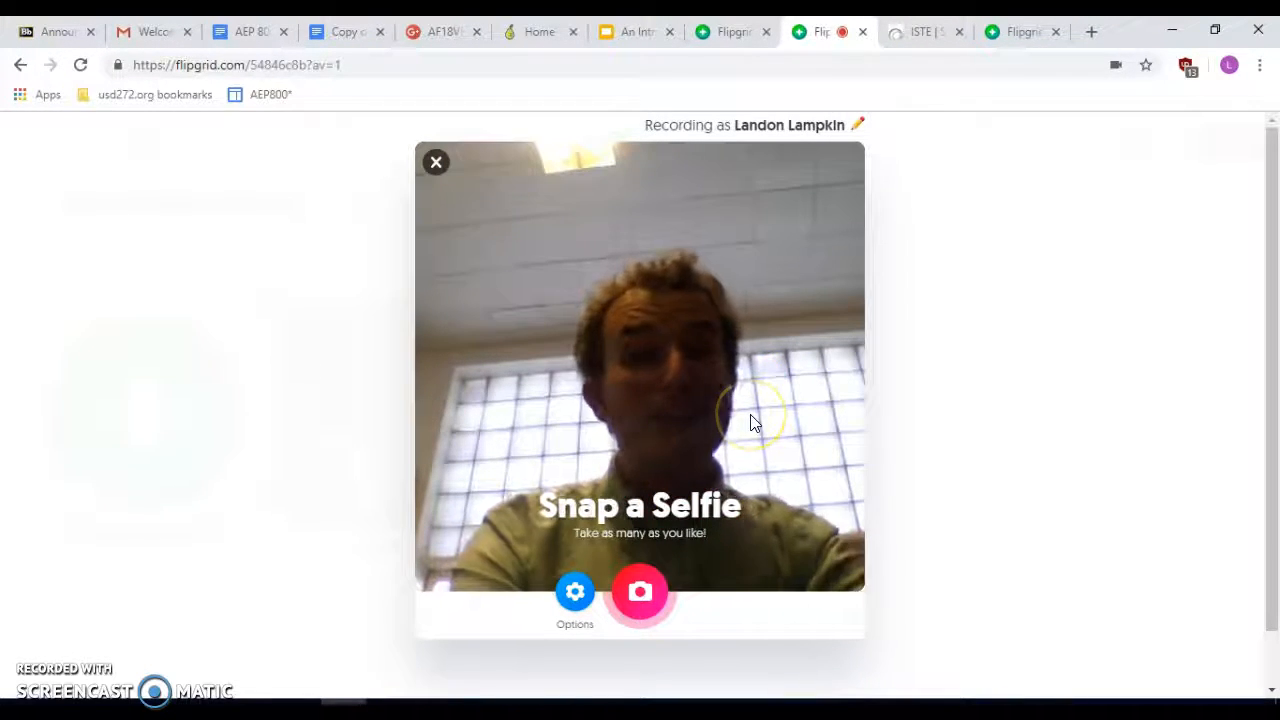
- Snap the selfie for the response
{"action": "left_click", "coordinate": [643, 593]}
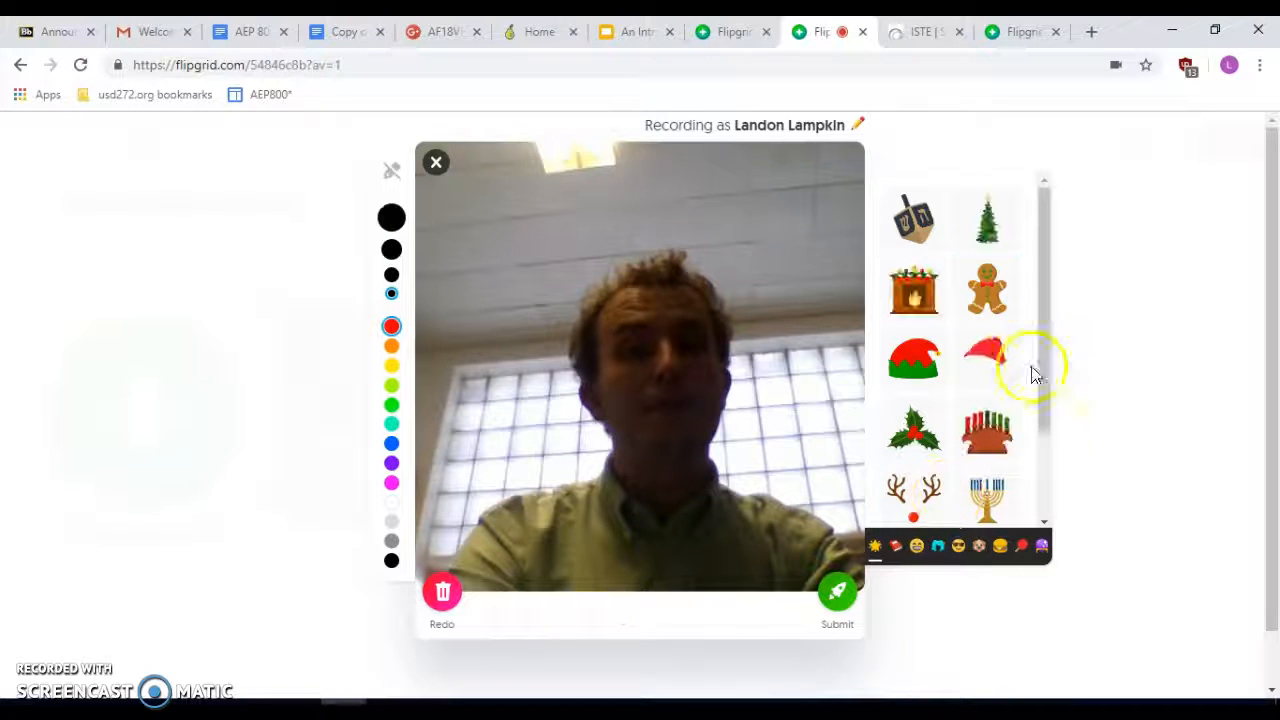
{"action": "scroll", "coordinate": [1008, 346], "scroll_direction": "down", "scroll_amount": 2}
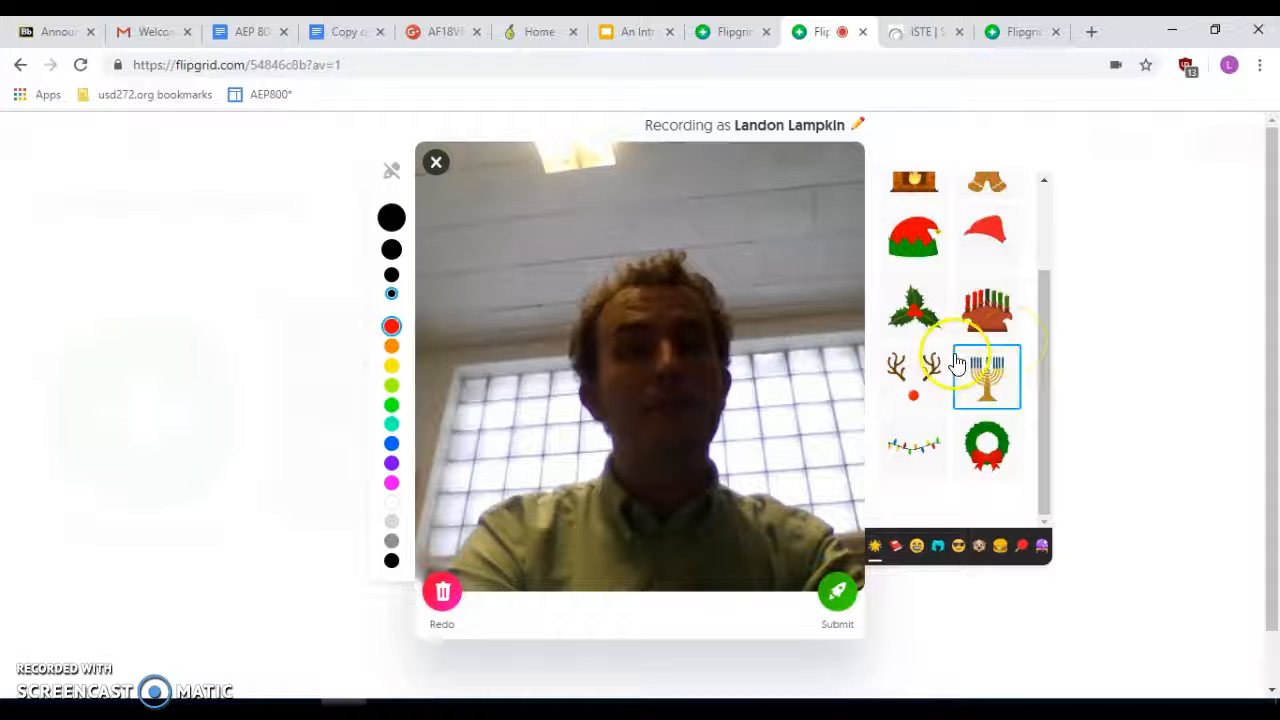
{"action": "scroll", "coordinate": [957, 363], "scroll_direction": "up", "scroll_amount": 2}
- Add a shrunken blue bird sticker from Animals at the lower left, then submit the video
{"action": "left_click", "coordinate": [916, 548]}
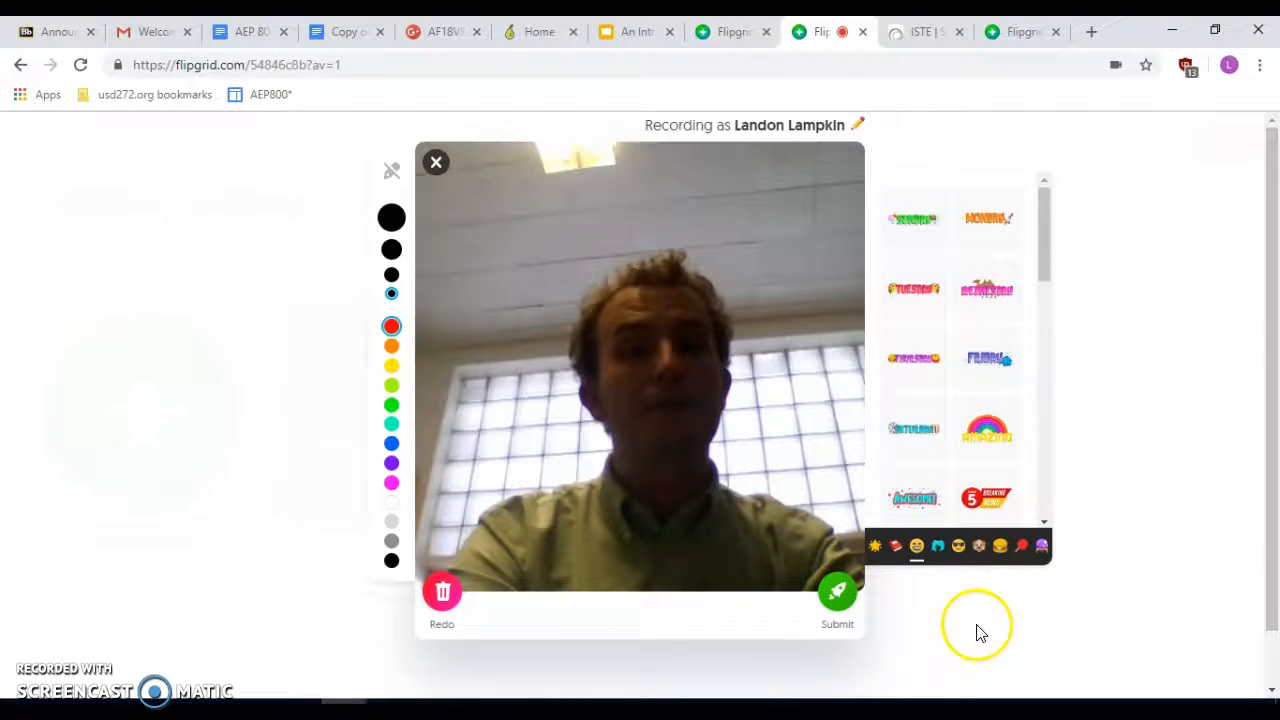
{"action": "left_click", "coordinate": [979, 547]}
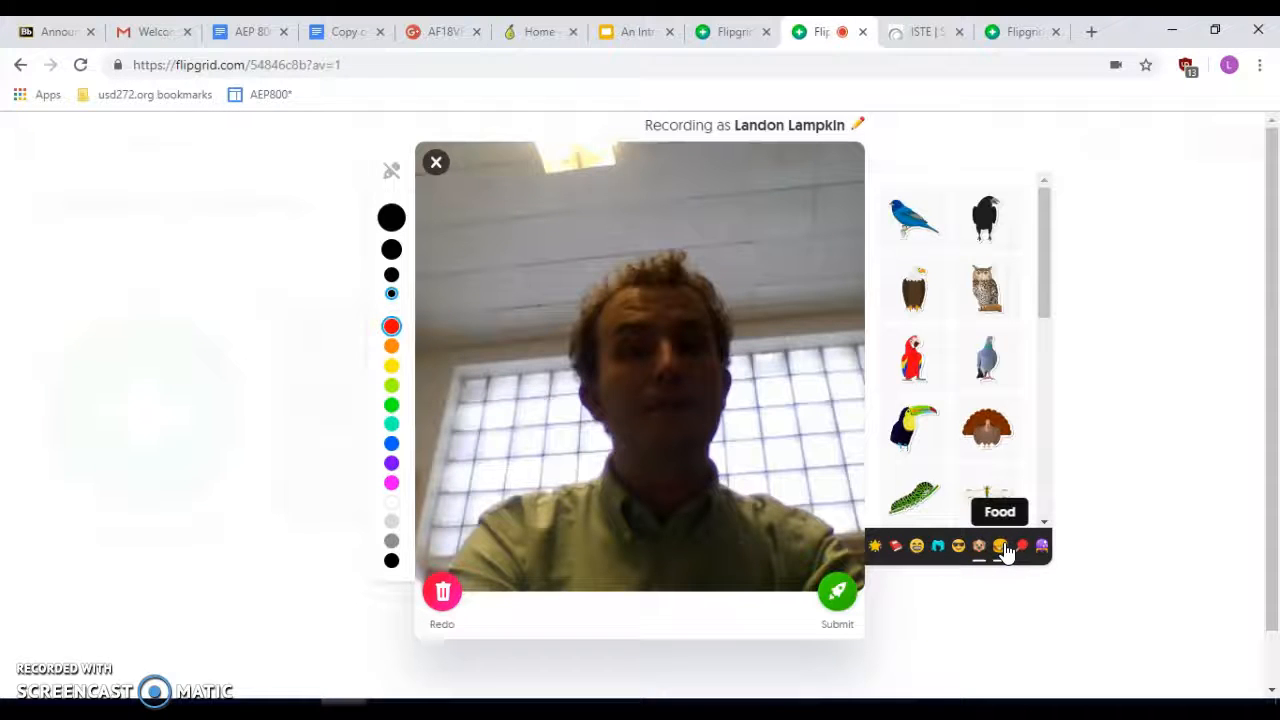
{"action": "left_click", "coordinate": [926, 221]}
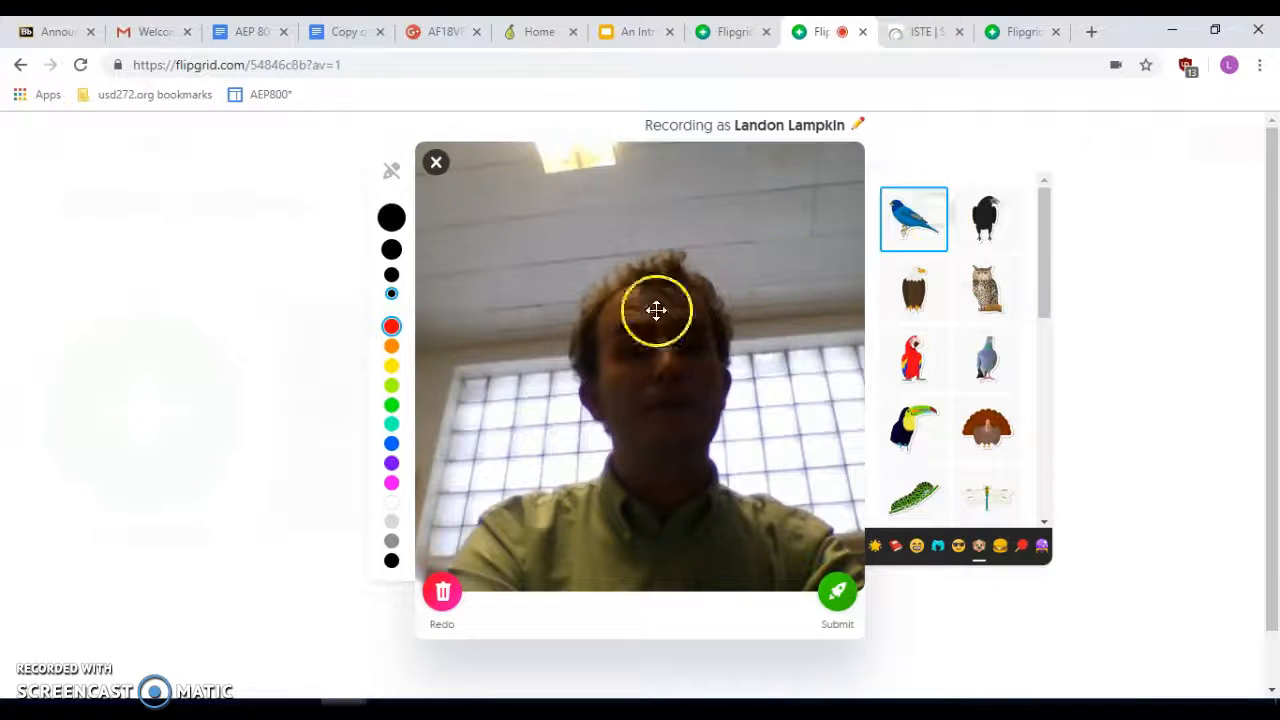
{"action": "left_click_drag", "start_coordinate": [482, 244], "coordinate": [718, 336]}
{"action": "left_click_drag", "start_coordinate": [732, 454], "coordinate": [572, 468]}
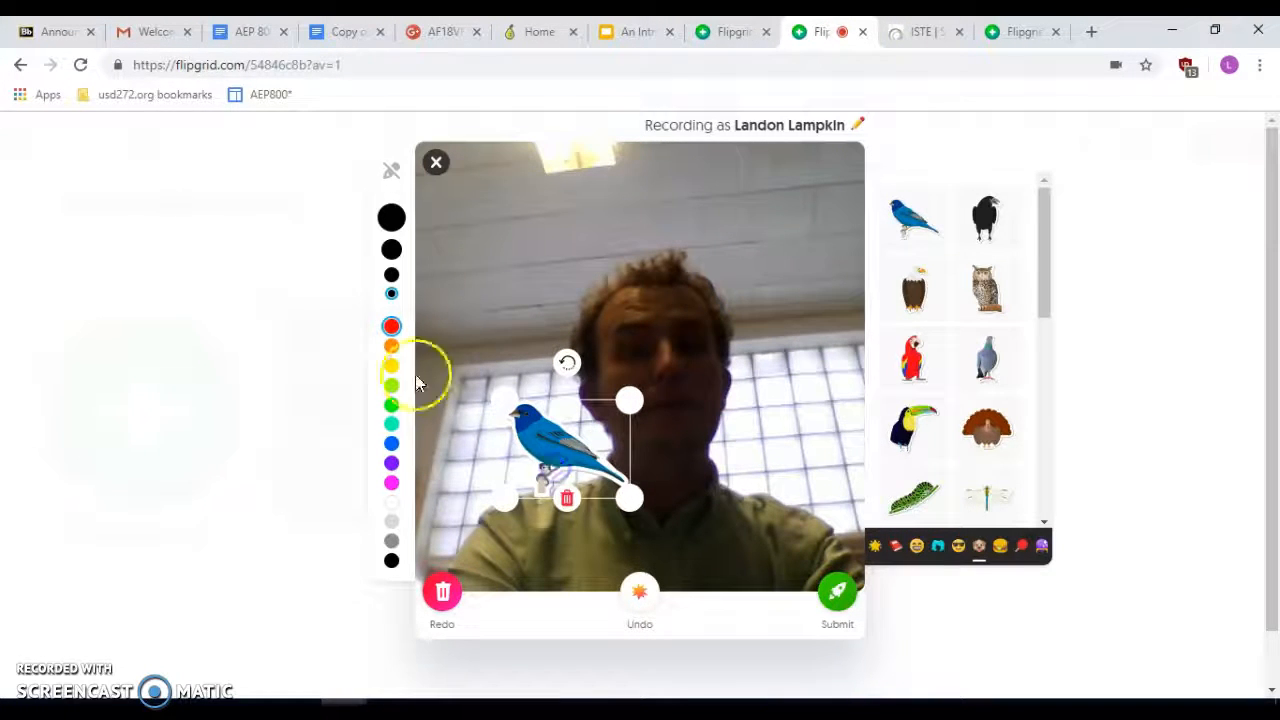
{"action": "left_click", "coordinate": [990, 620]}
{"action": "left_click", "coordinate": [837, 591]}
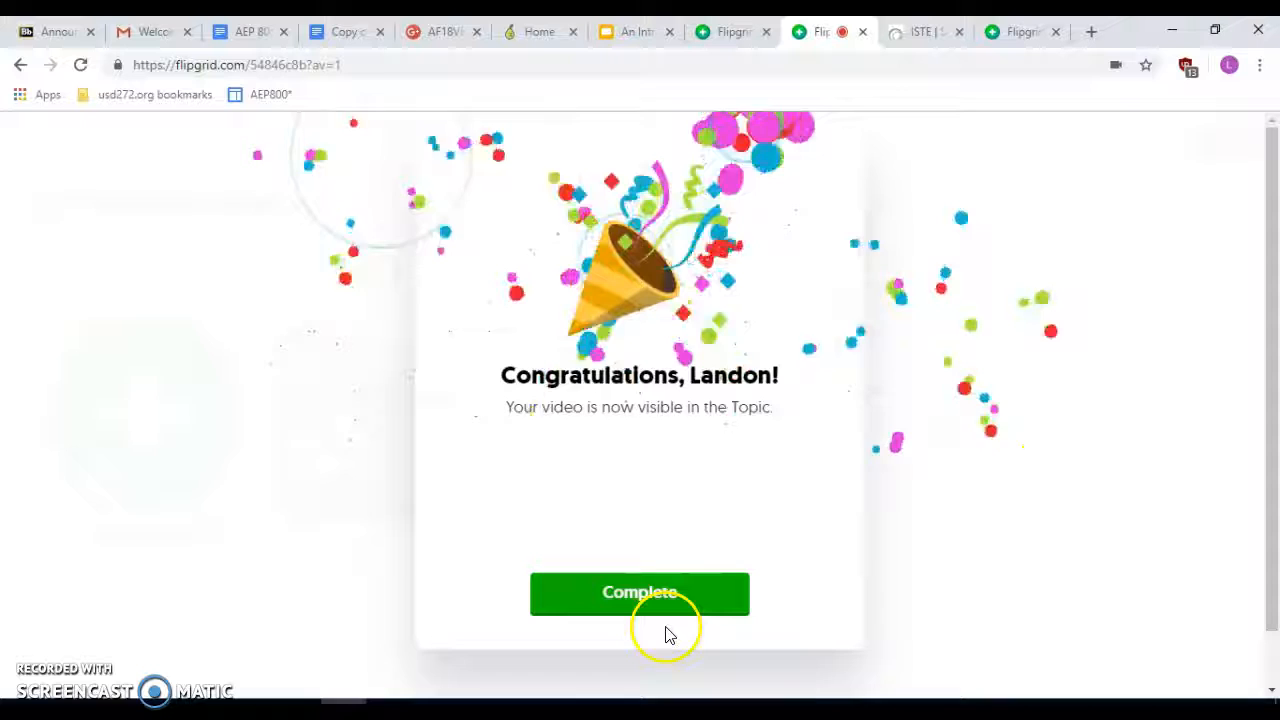
- Close the confirmation and begin entering the topic's Flip Code on the flipgrid.com tab
{"action": "left_click", "coordinate": [671, 610]}
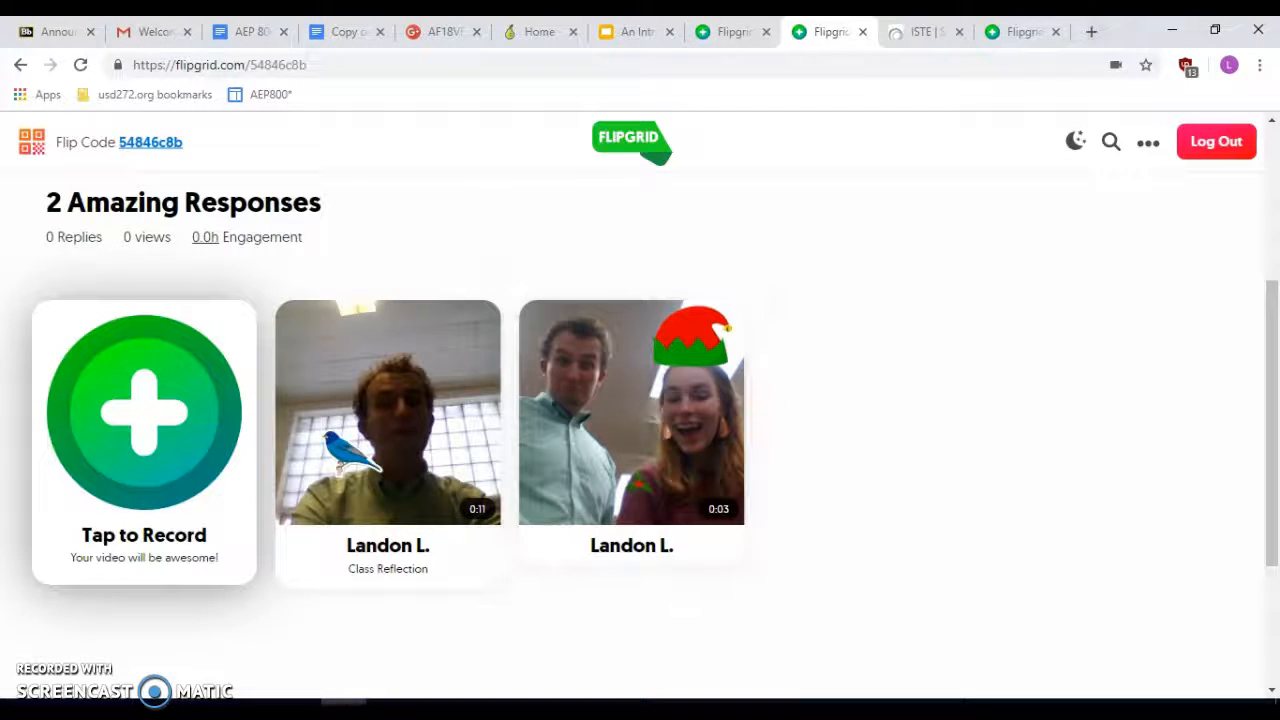
{"action": "left_click", "coordinate": [1018, 30]}
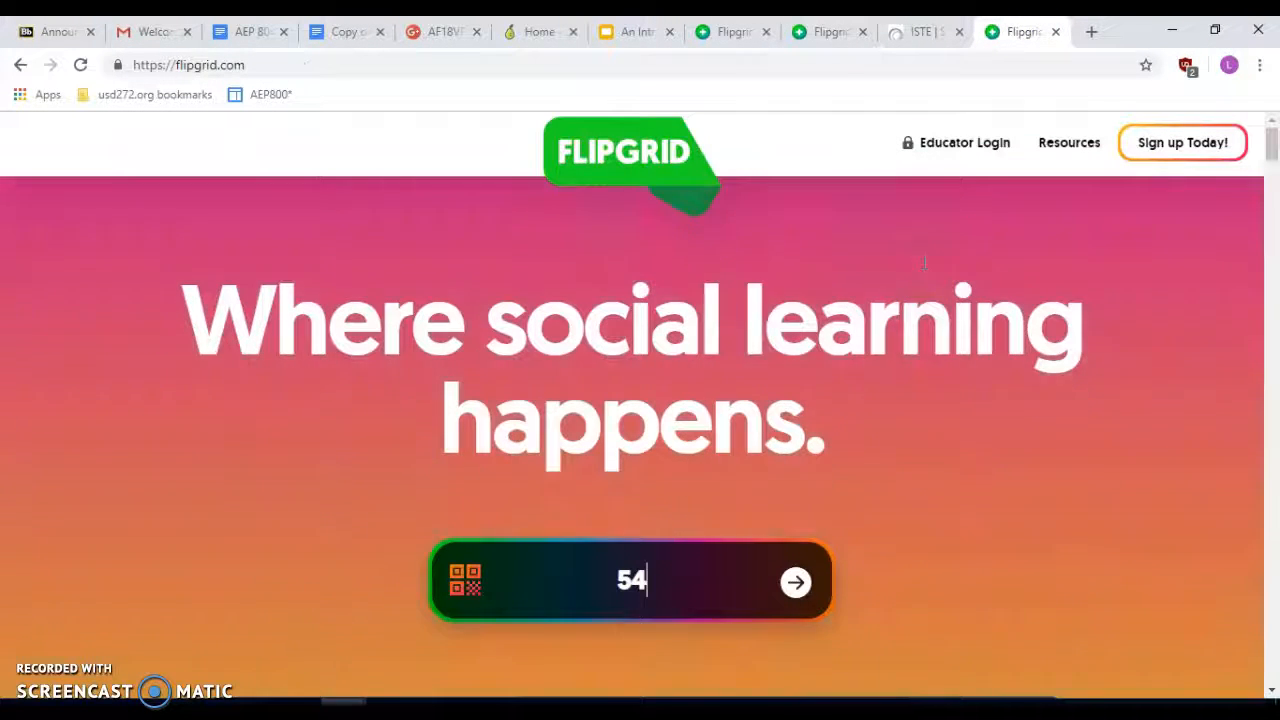
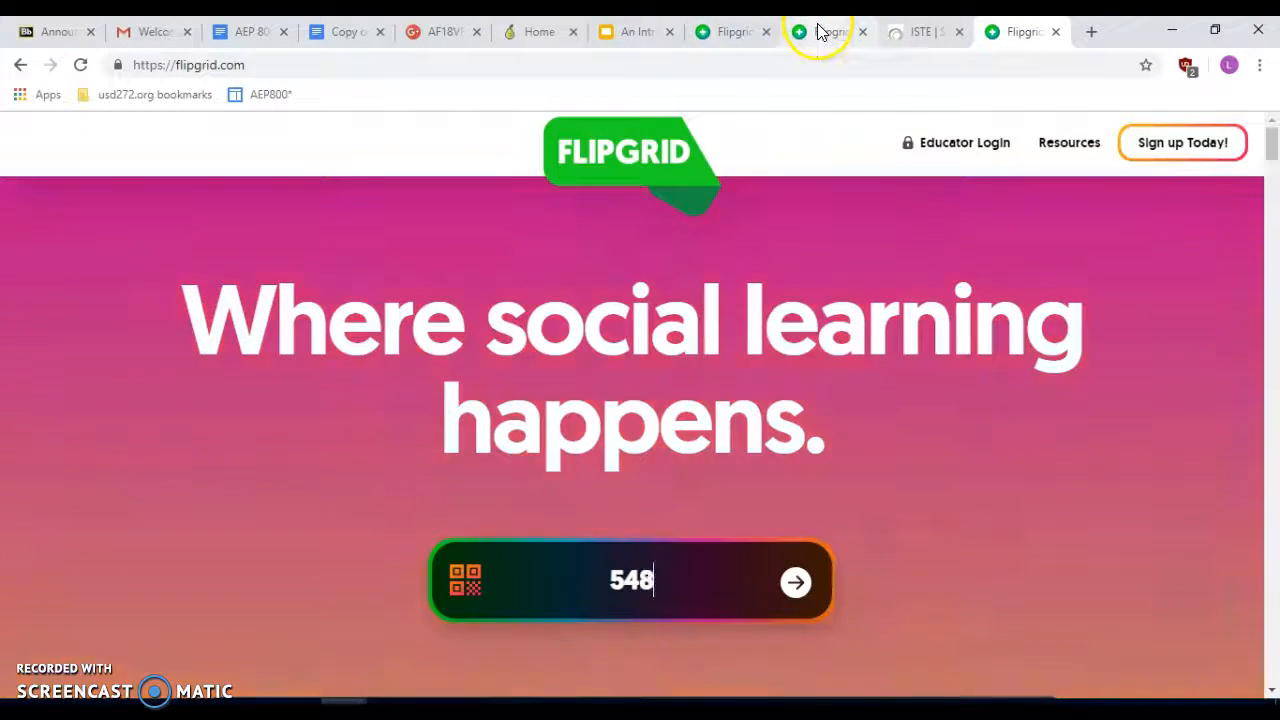
{"action": "left_click", "coordinate": [818, 31]}
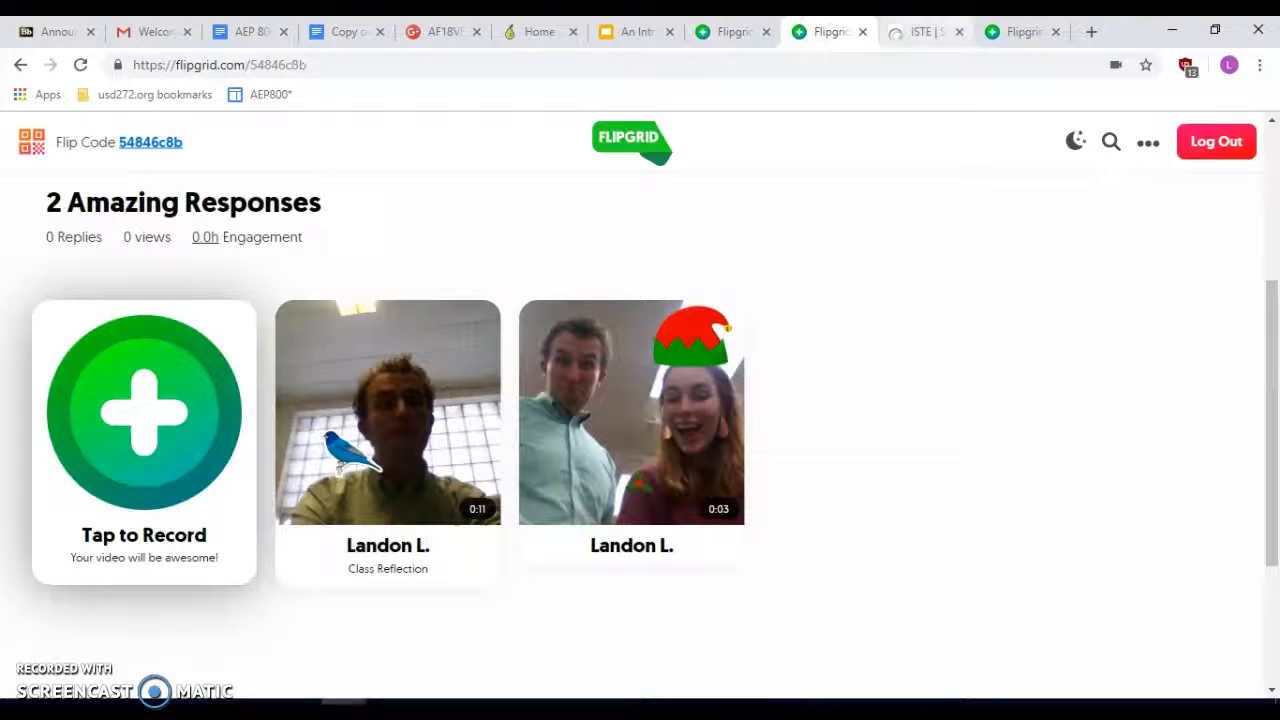
{"action": "left_click", "coordinate": [1015, 31]}
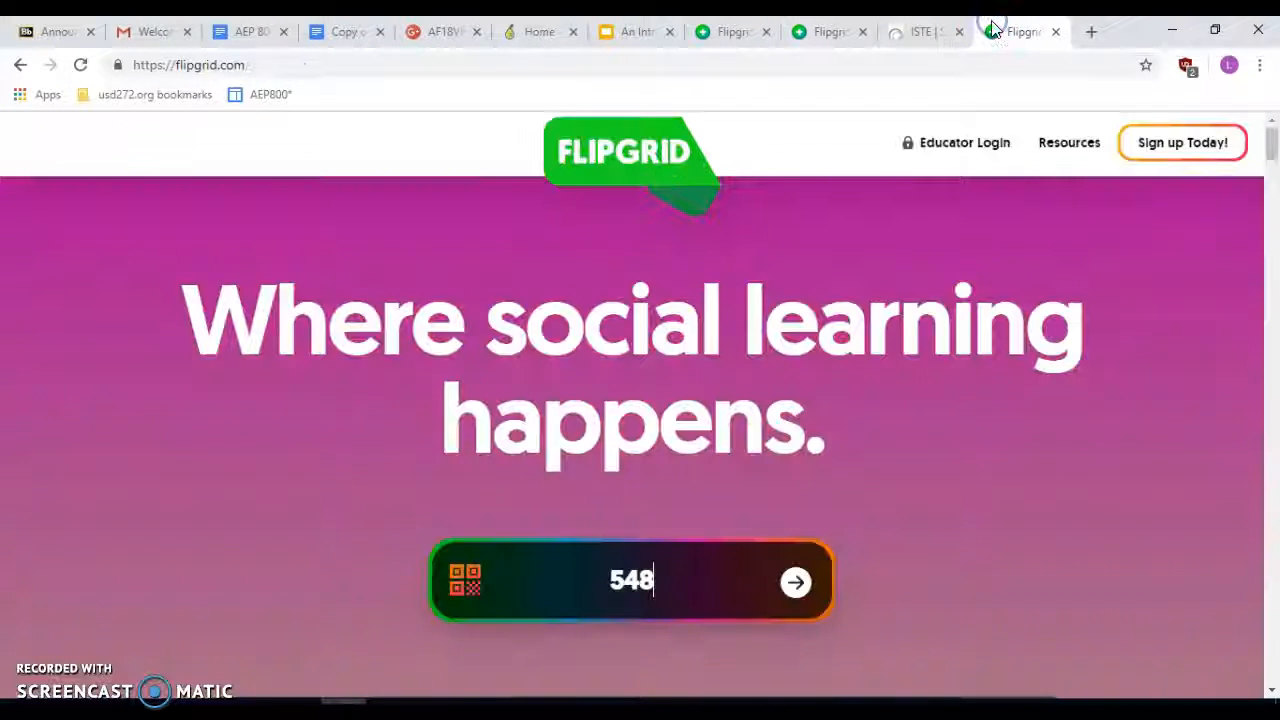
{"action": "left_click", "coordinate": [809, 33]}
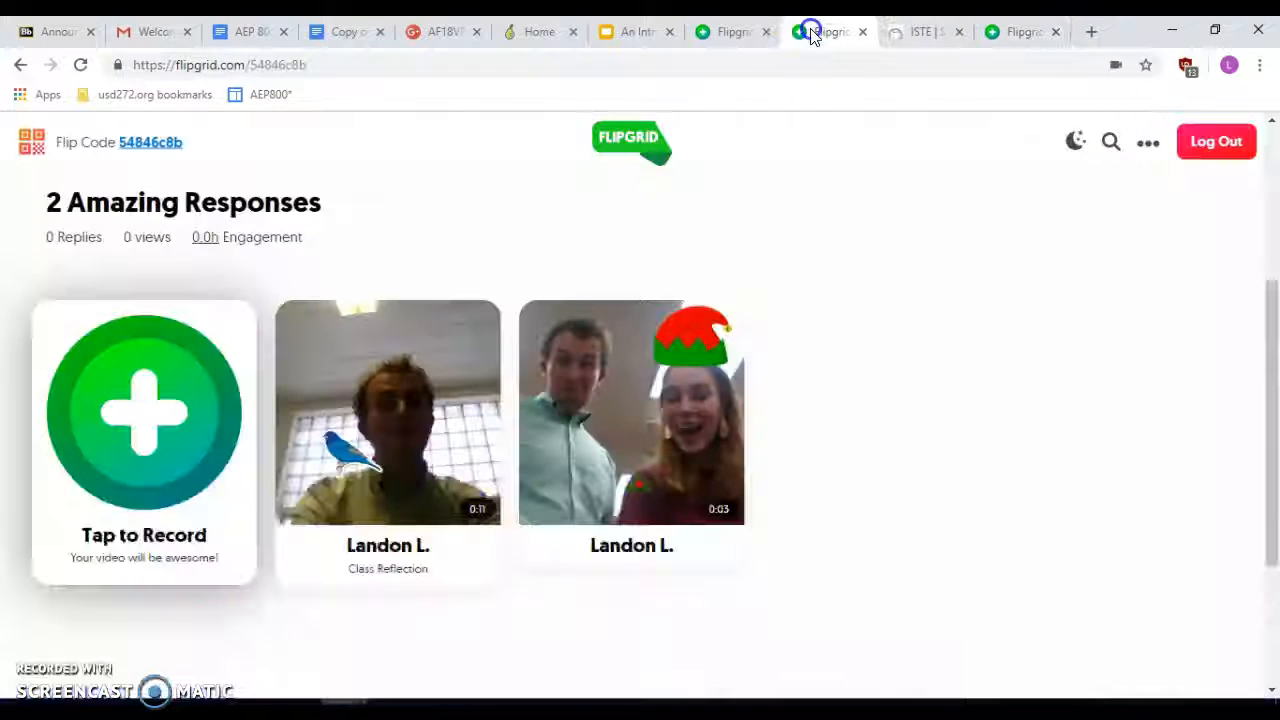
{"action": "left_click", "coordinate": [995, 33]}
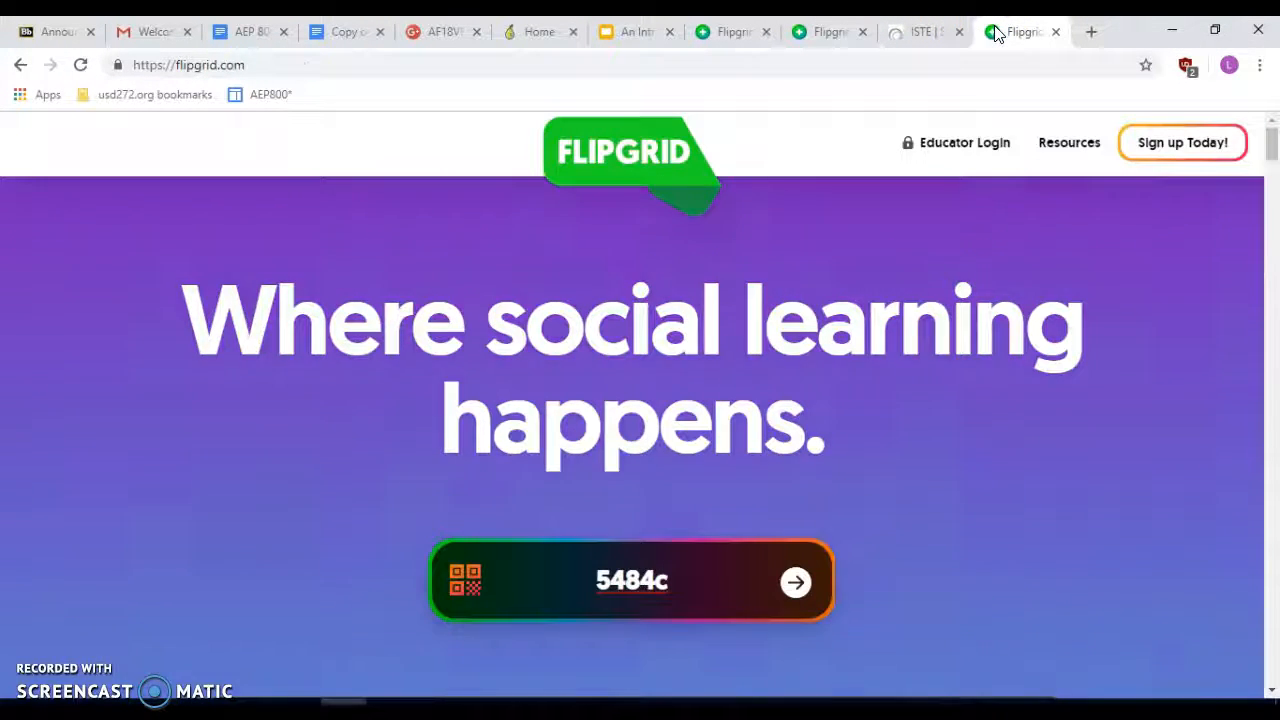
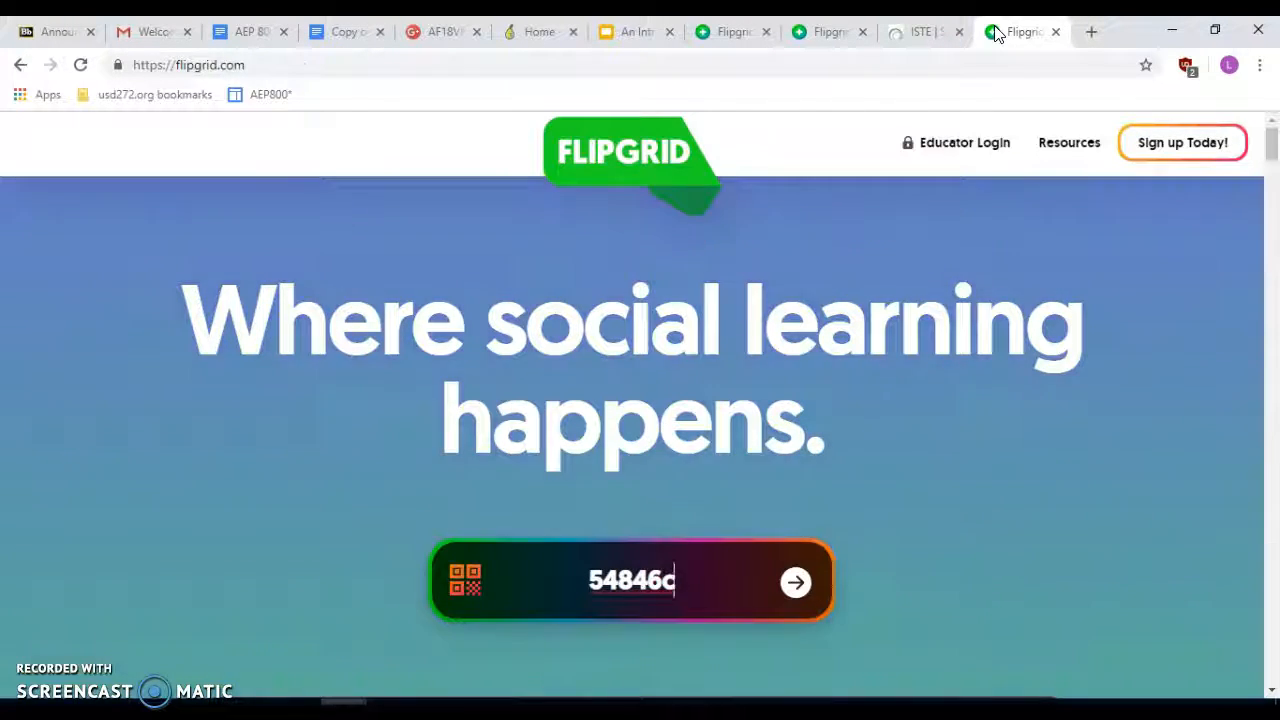
- Submit the mistyped Flip Code, getting a not-found page, then return to the topic tab
{"action": "key", "text": "End"}
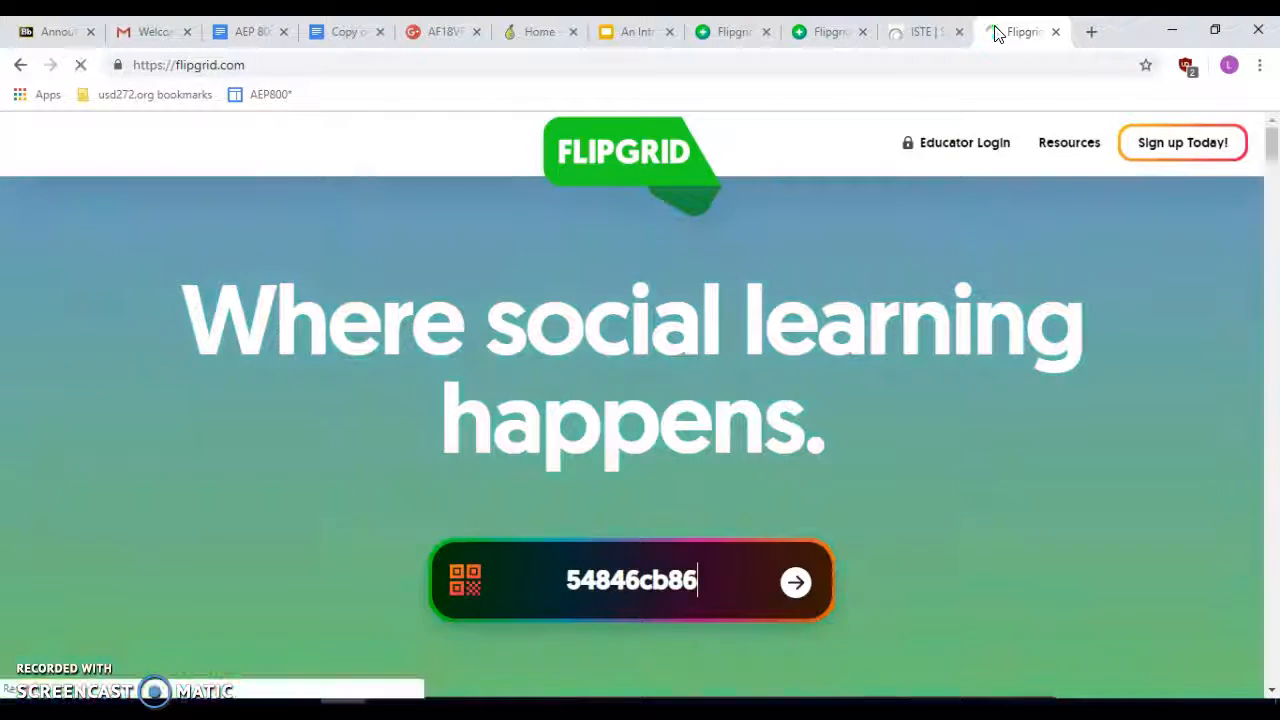
{"action": "left_click", "coordinate": [800, 583]}
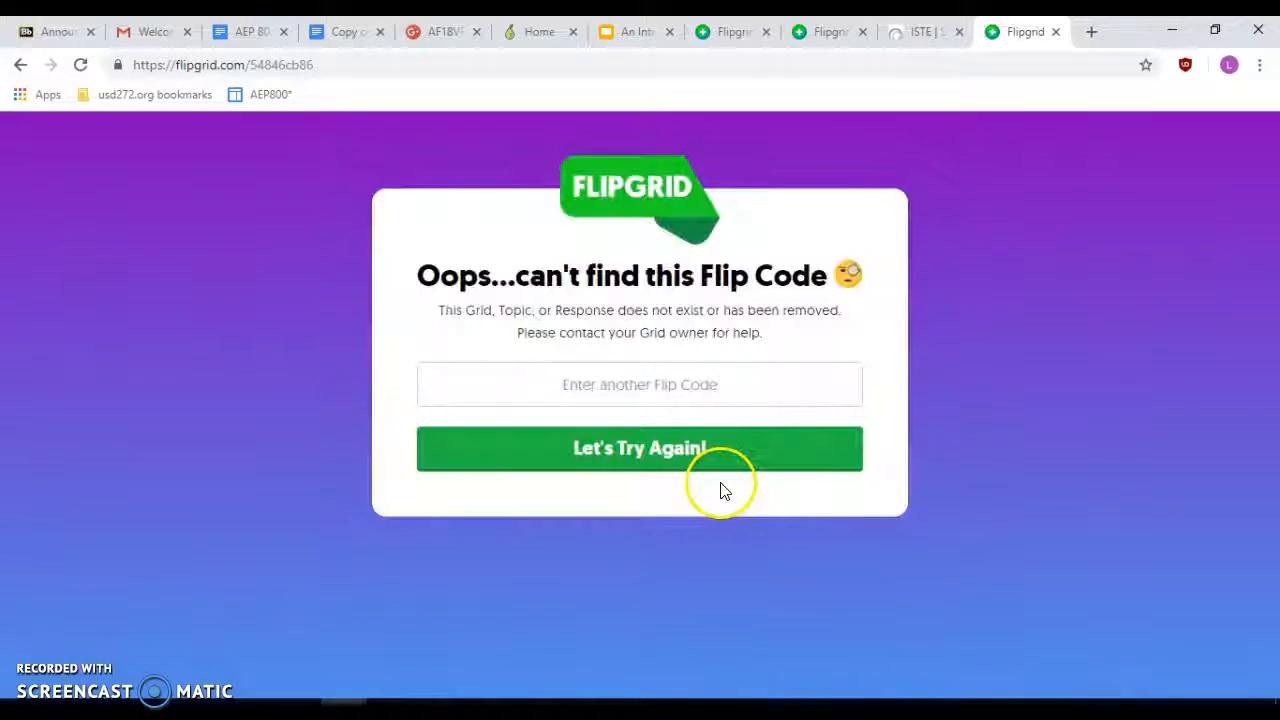
{"action": "left_click", "coordinate": [852, 31]}
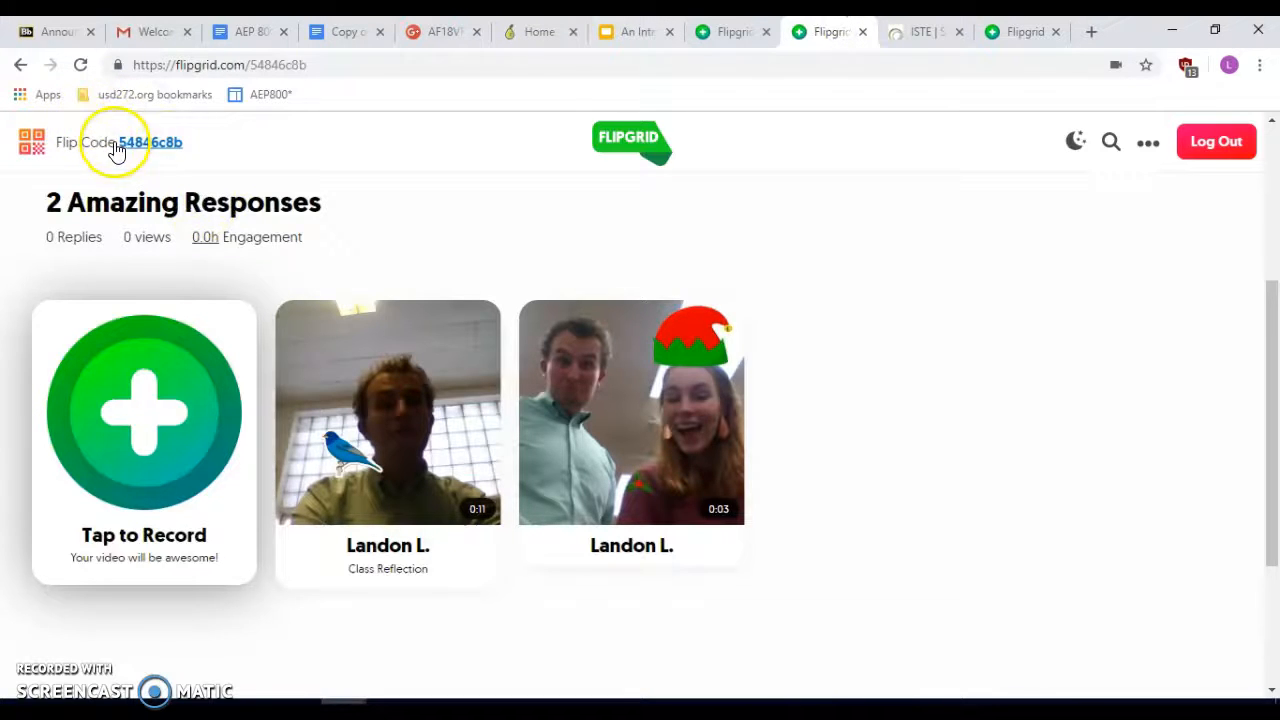
{"action": "left_click", "coordinate": [163, 142]}
{"action": "left_click", "coordinate": [226, 142]}
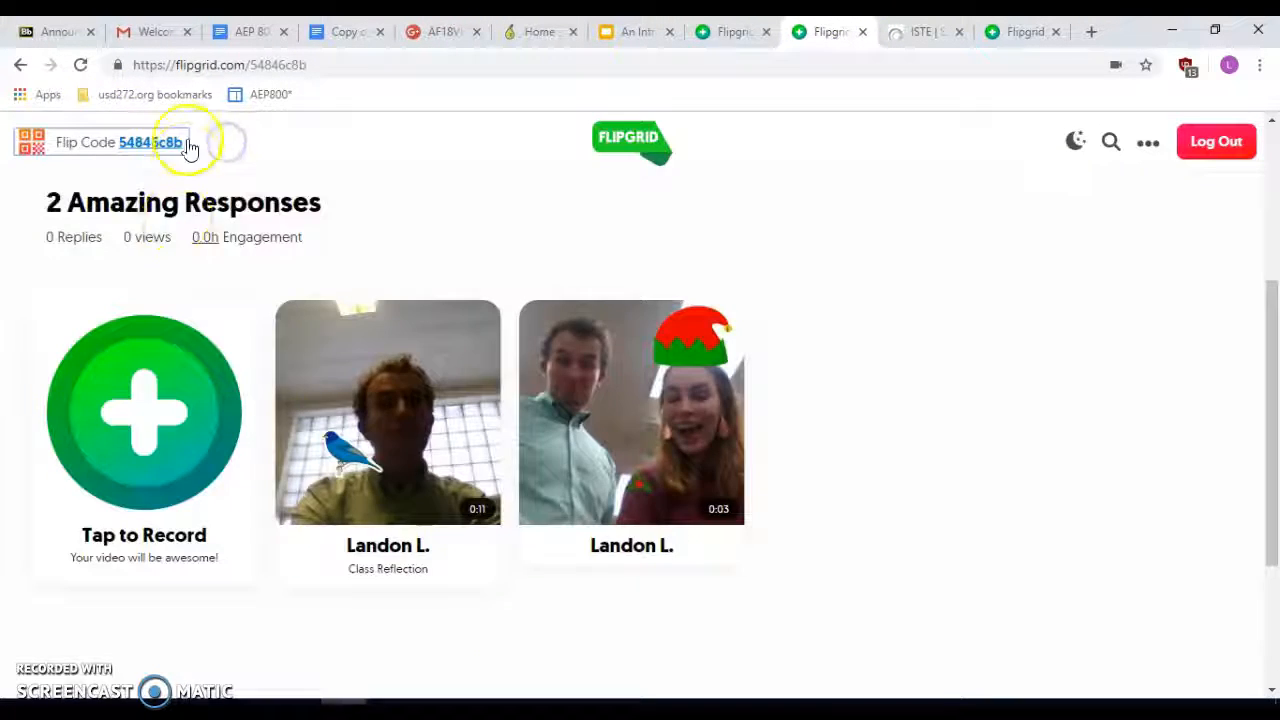
{"action": "left_click", "coordinate": [178, 142]}
{"action": "left_click_drag", "start_coordinate": [95, 330], "coordinate": [1137, 257]}
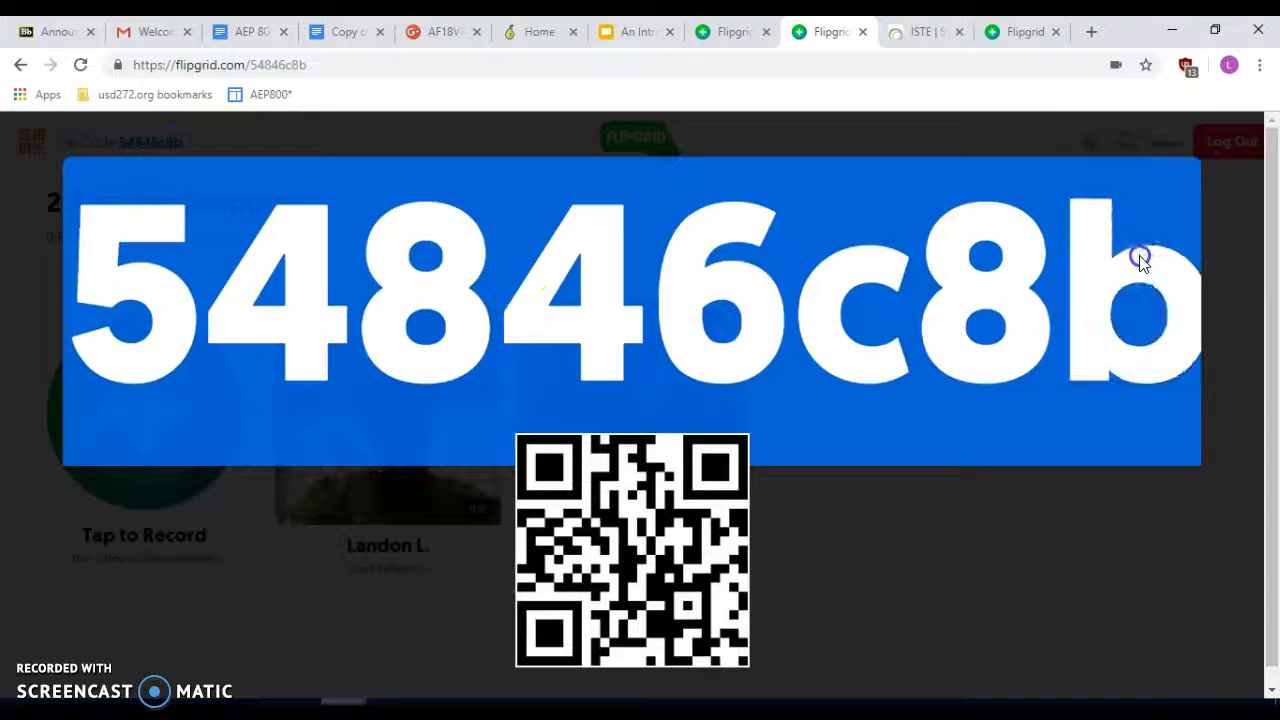
{"action": "left_click", "coordinate": [1146, 263]}
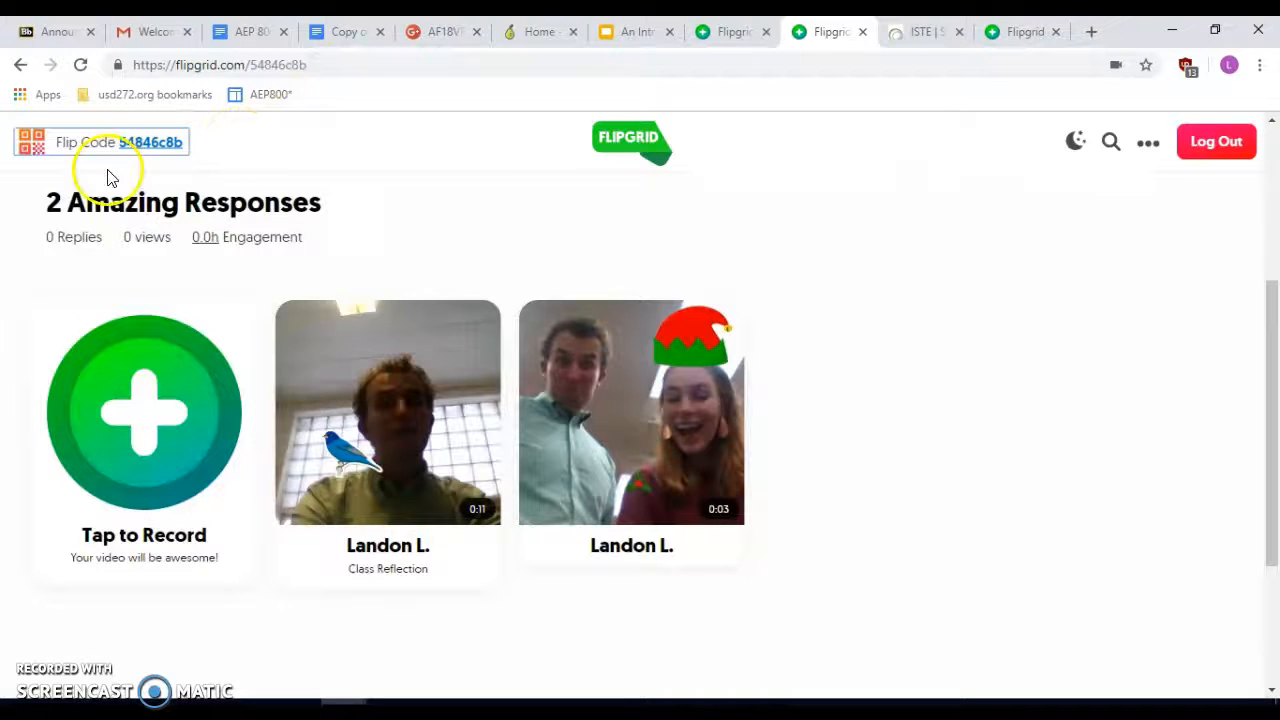
{"action": "left_click", "coordinate": [118, 141]}
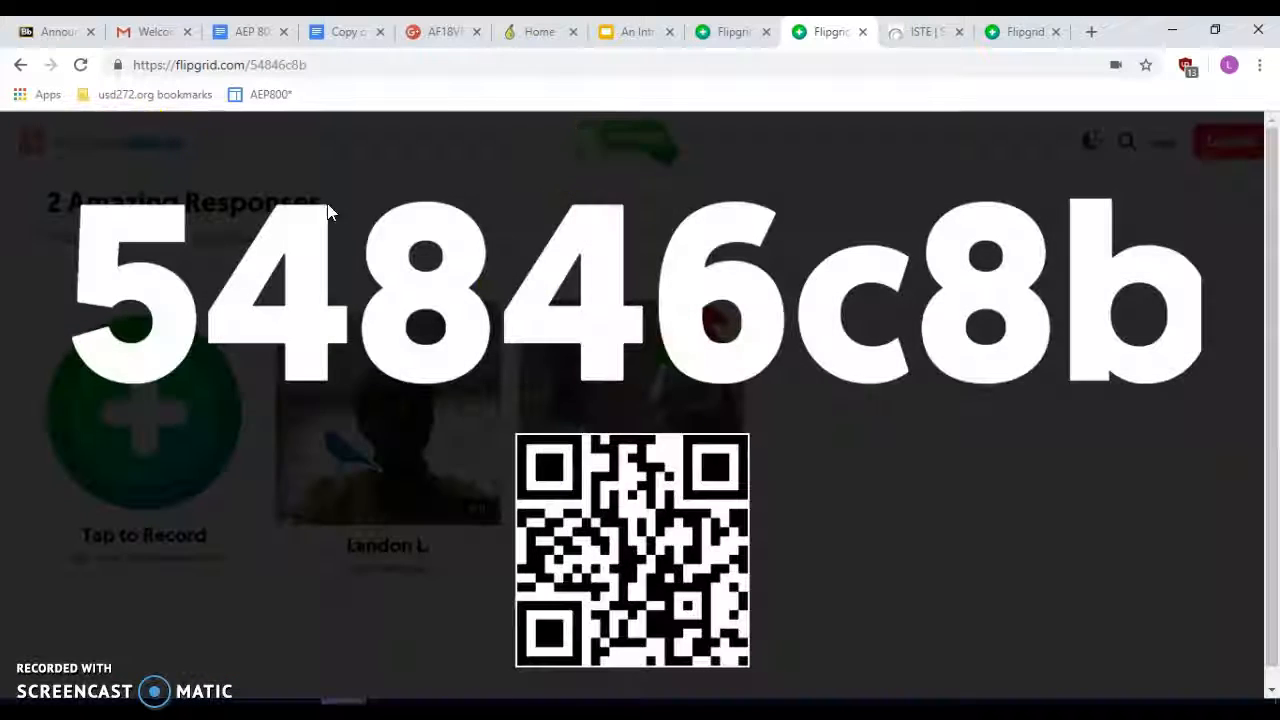
{"action": "left_click_drag", "start_coordinate": [1212, 312], "coordinate": [69, 212]}
{"action": "key", "text": "ctrl+c"}
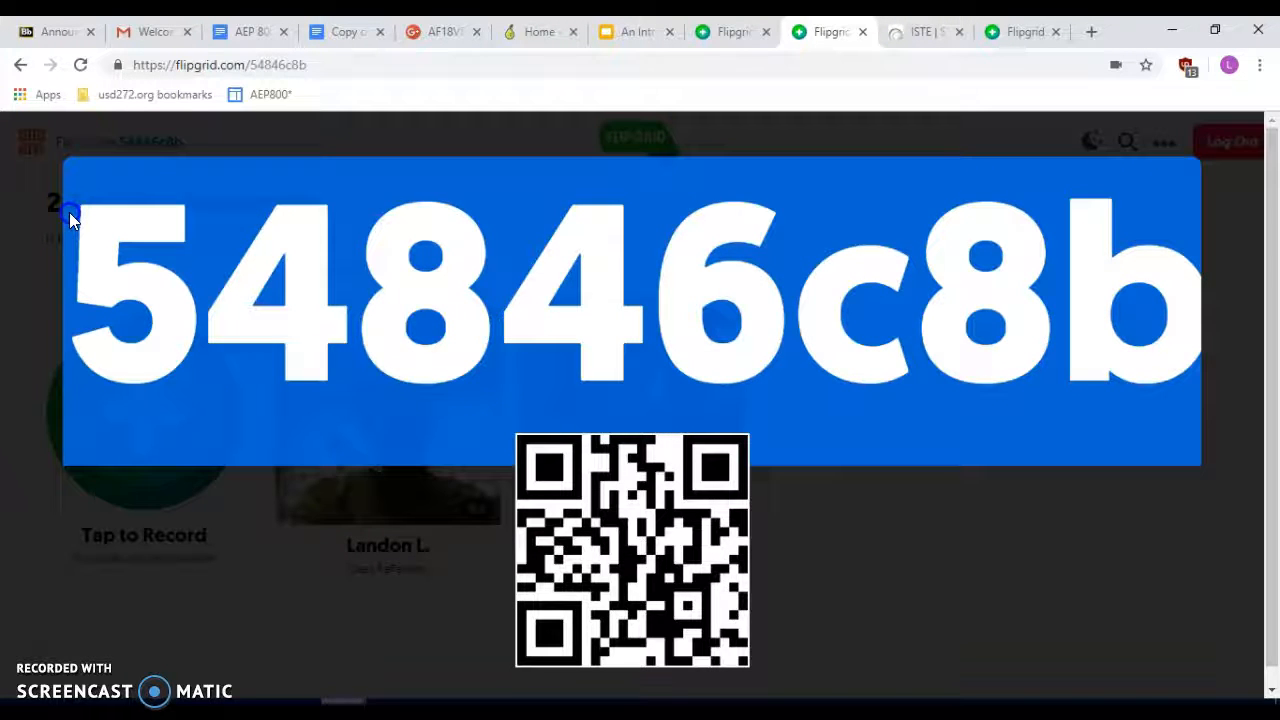
{"action": "key", "text": "Escape"}
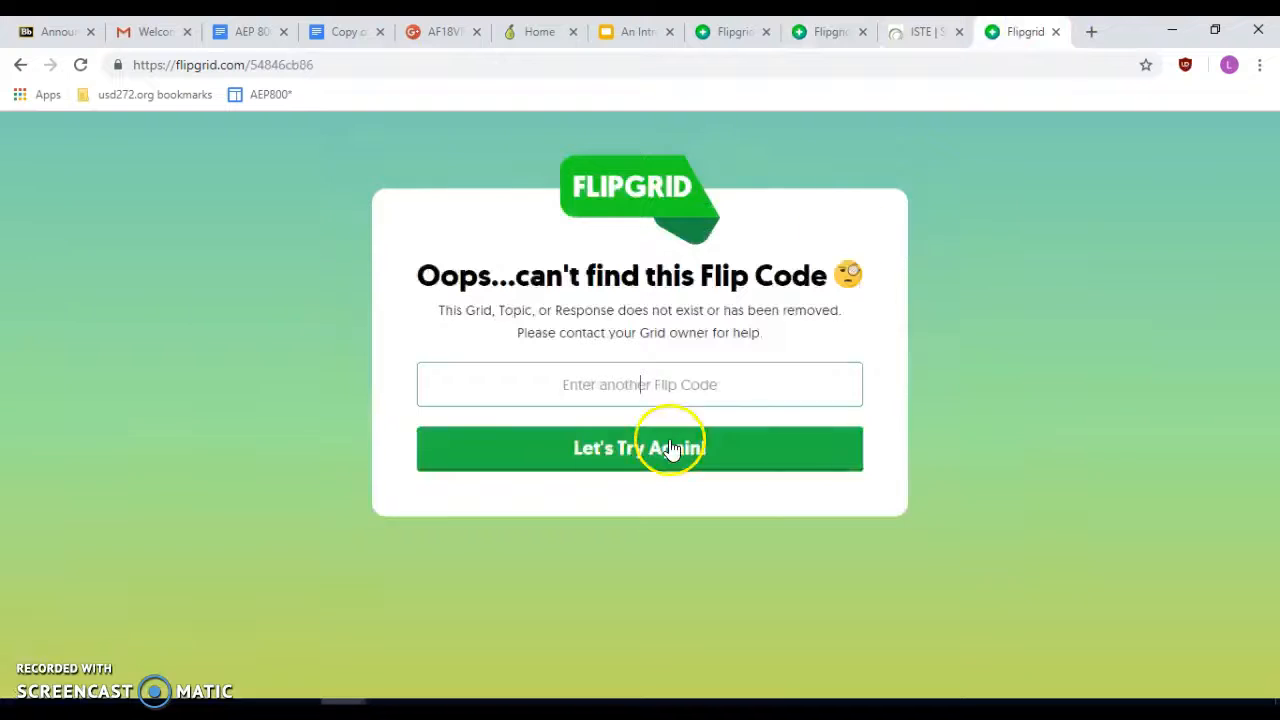
{"action": "key", "text": "ctrl+v"}
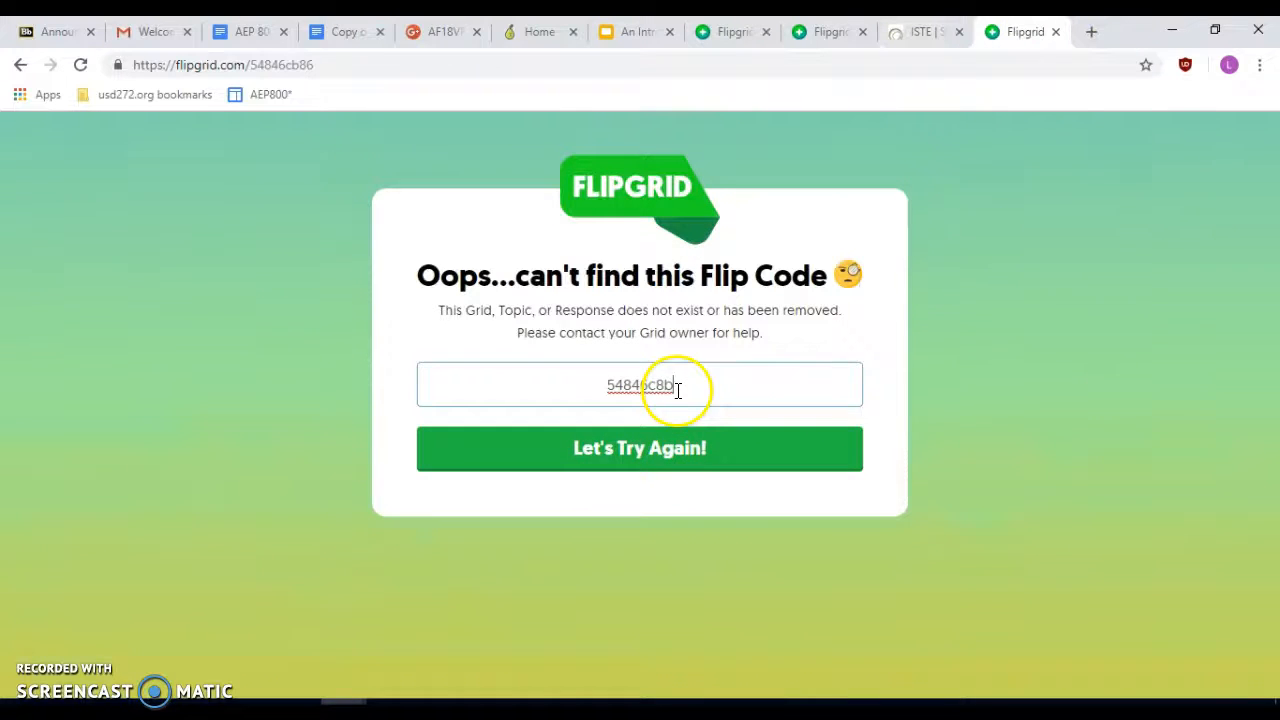
- Retry the corrected Flip Code to reach the STEM Class login page, then return to the topic's 2 responses
{"action": "left_click", "coordinate": [686, 449]}
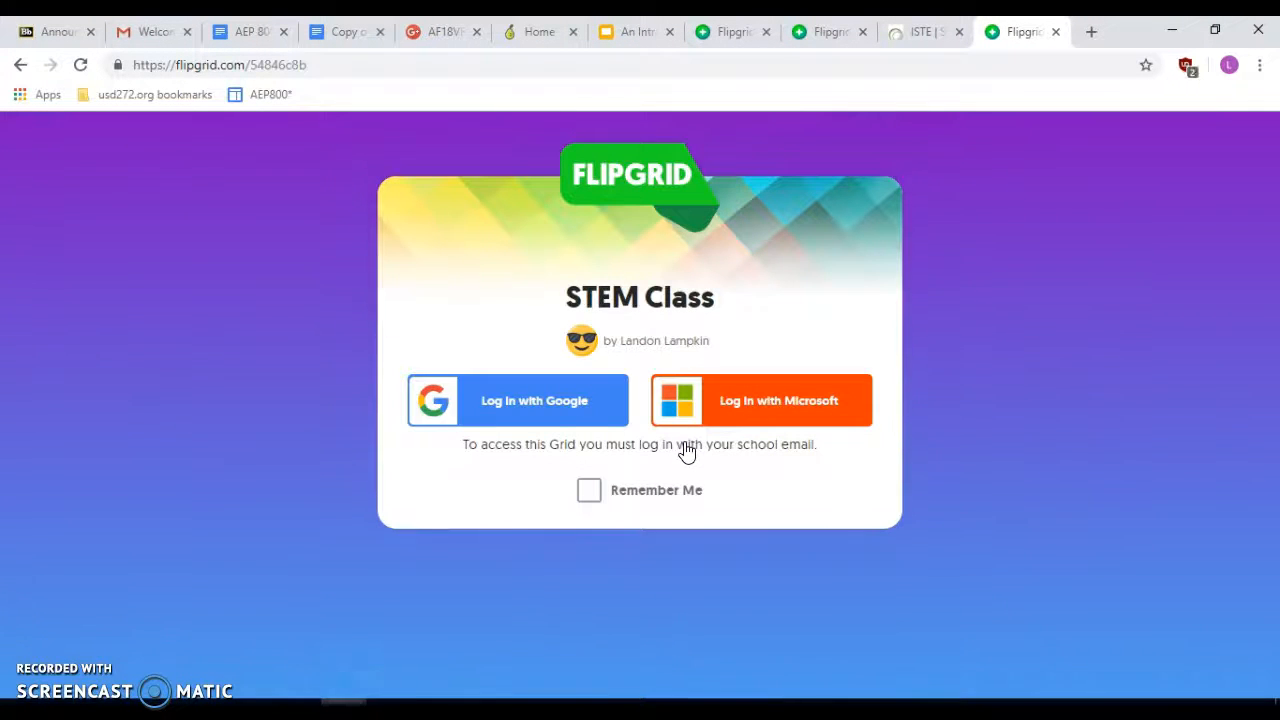
{"action": "left_click", "coordinate": [928, 30]}
{"action": "left_click", "coordinate": [828, 31]}
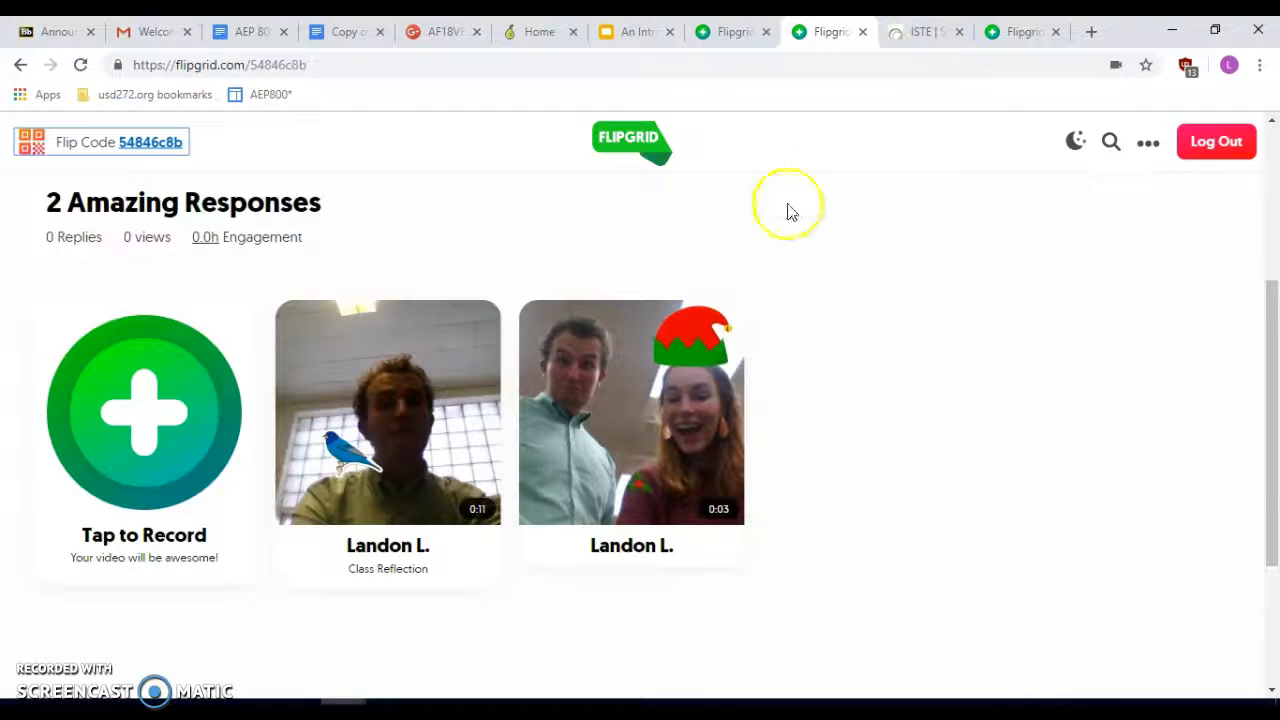